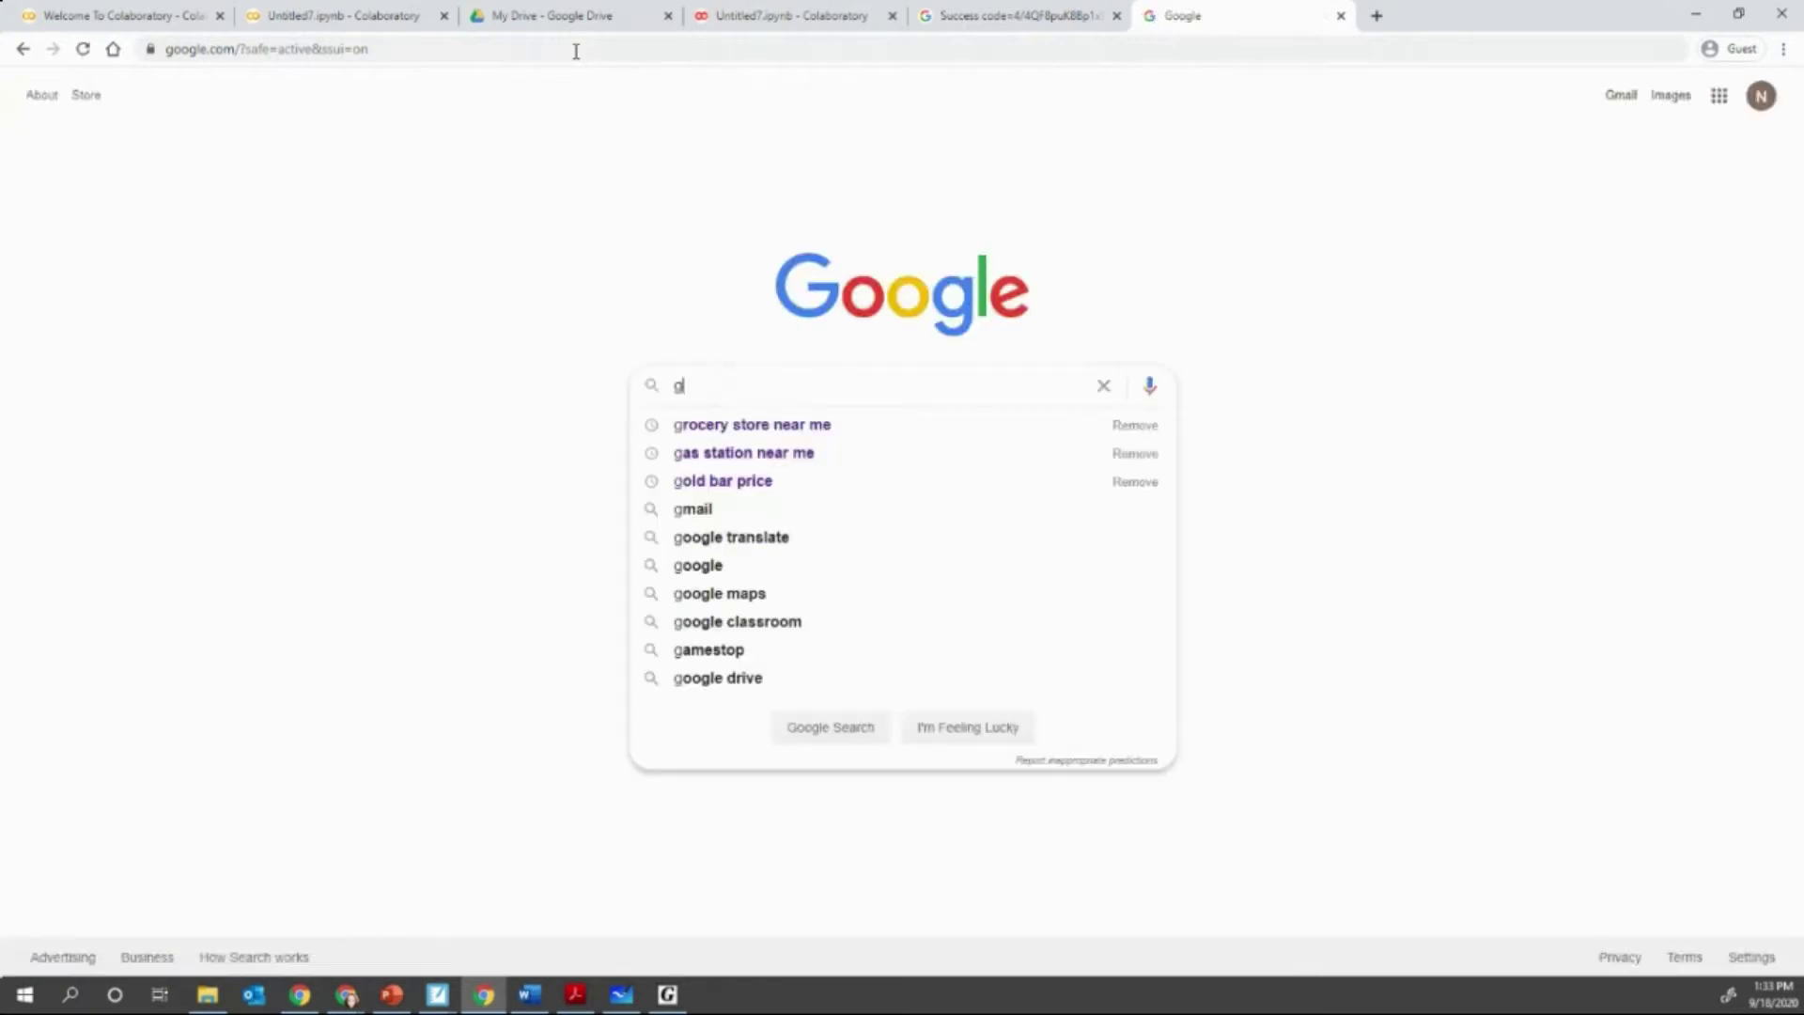
{"action": "type", "text": "oogle colab"}
Step: Search Google for 'google colab' and open the Welcome To Colaboratory notebook
{"action": "key", "text": "Return"}
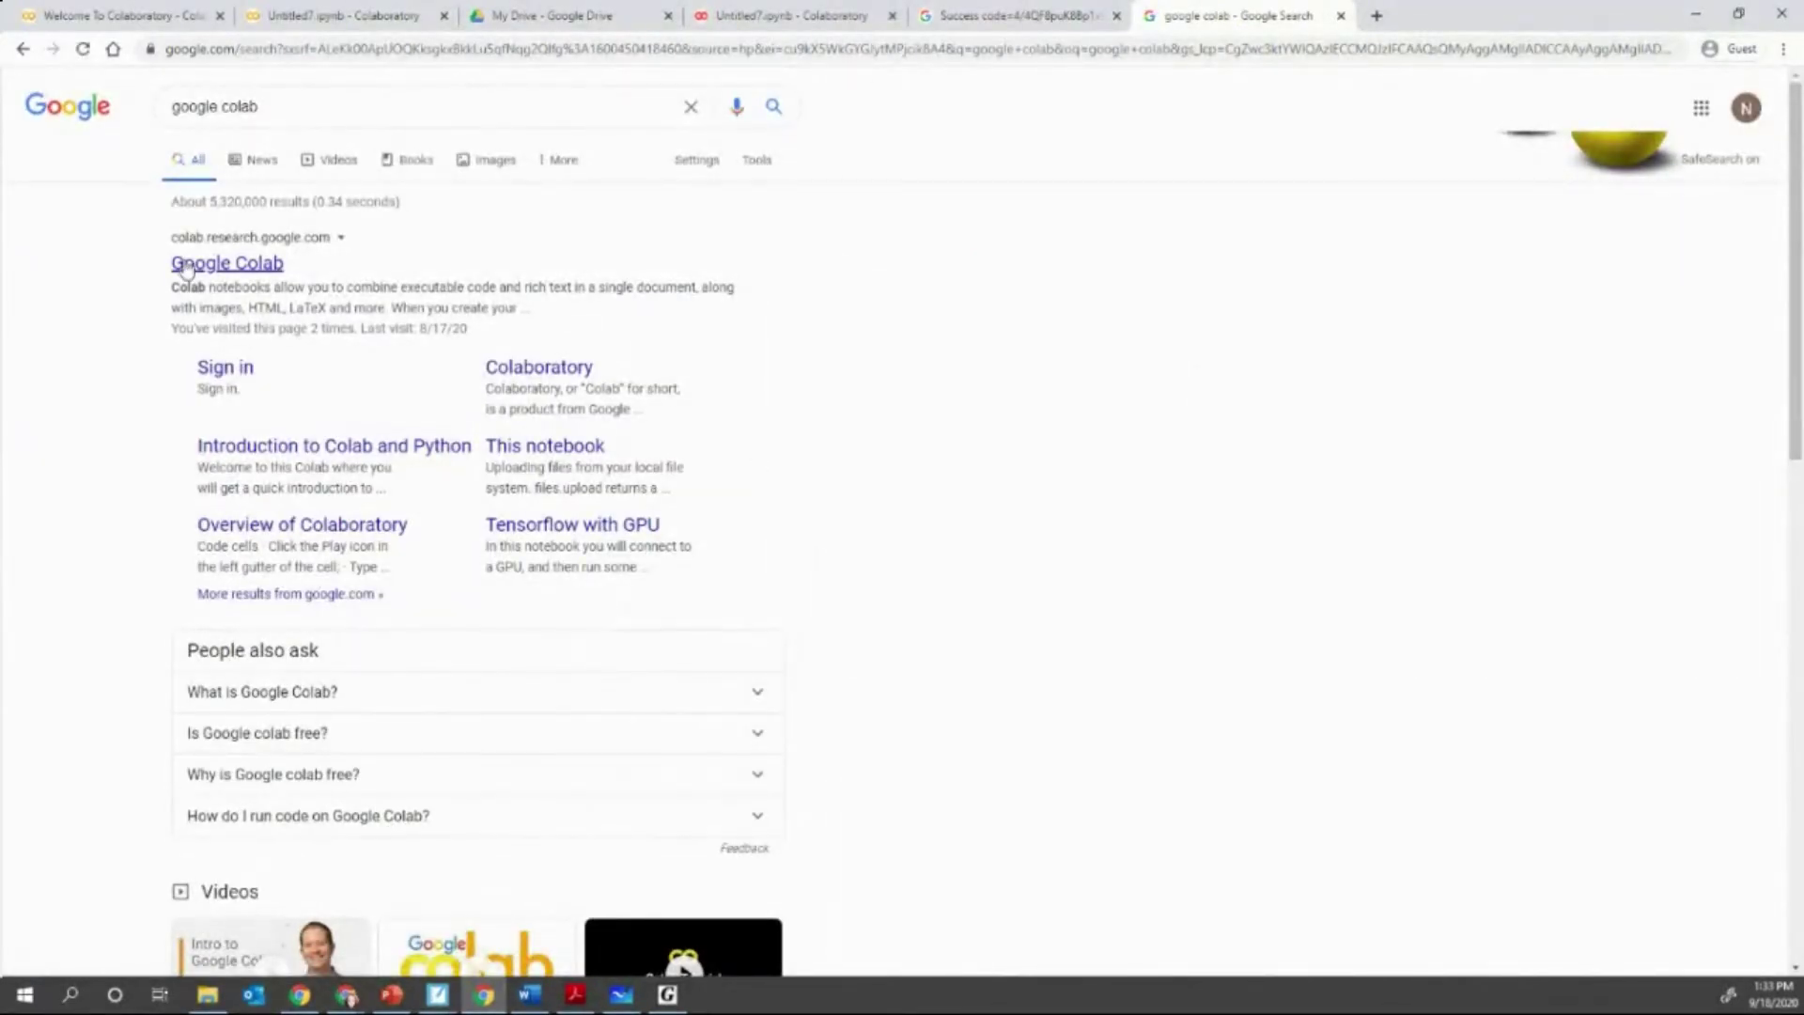
{"action": "left_click", "coordinate": [228, 264]}
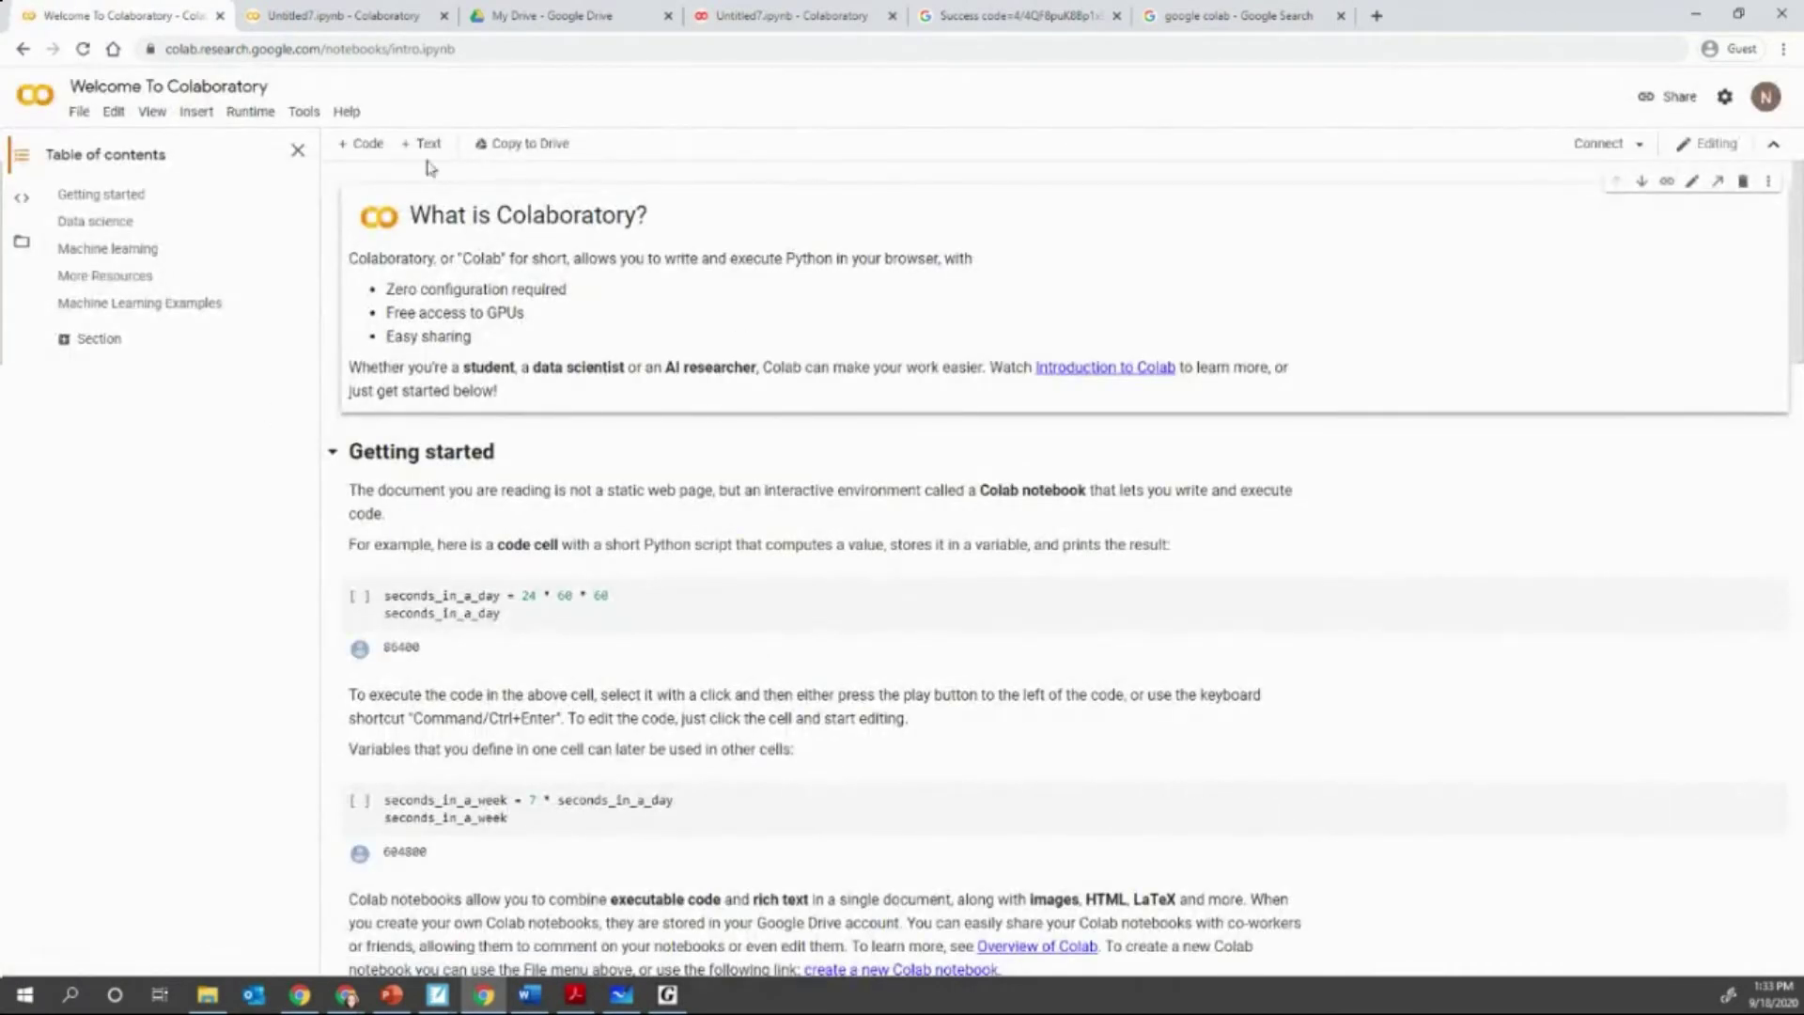
Step: Close the Untitled8 notebook and bring the Untitled7.ipynb notebook to the front
{"action": "left_click", "coordinate": [79, 110]}
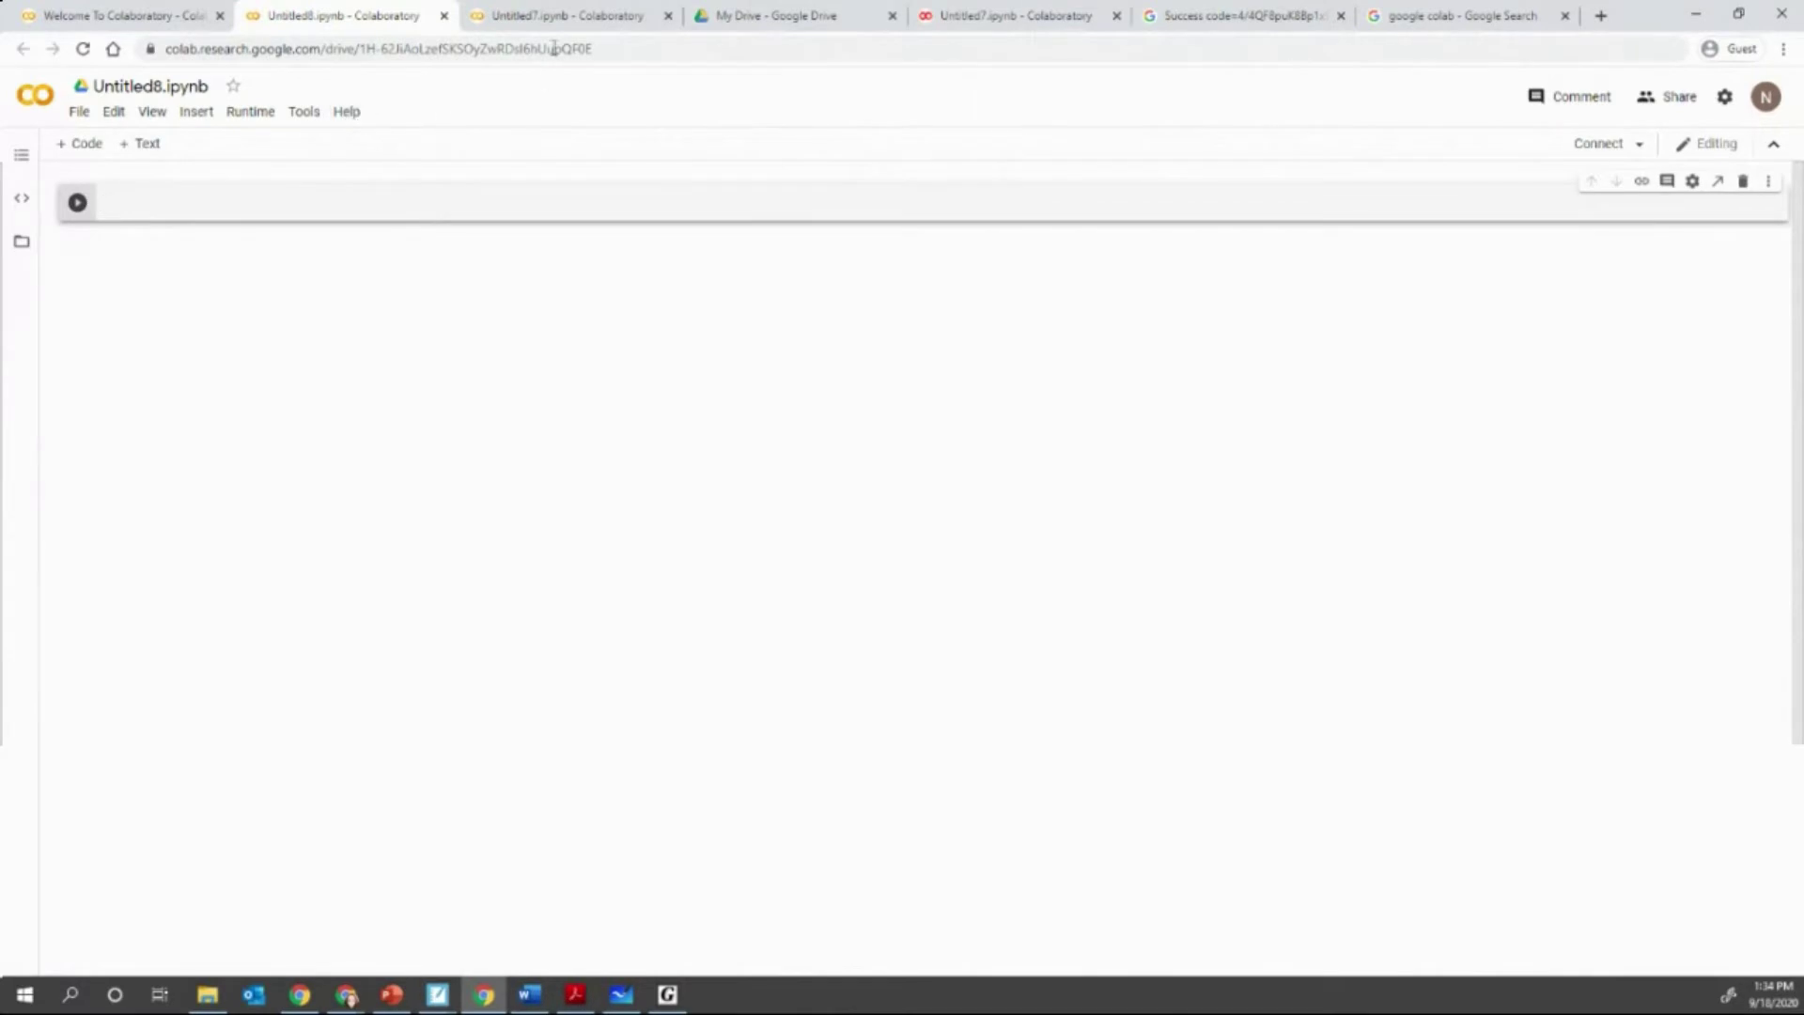
{"action": "left_click", "coordinate": [445, 21]}
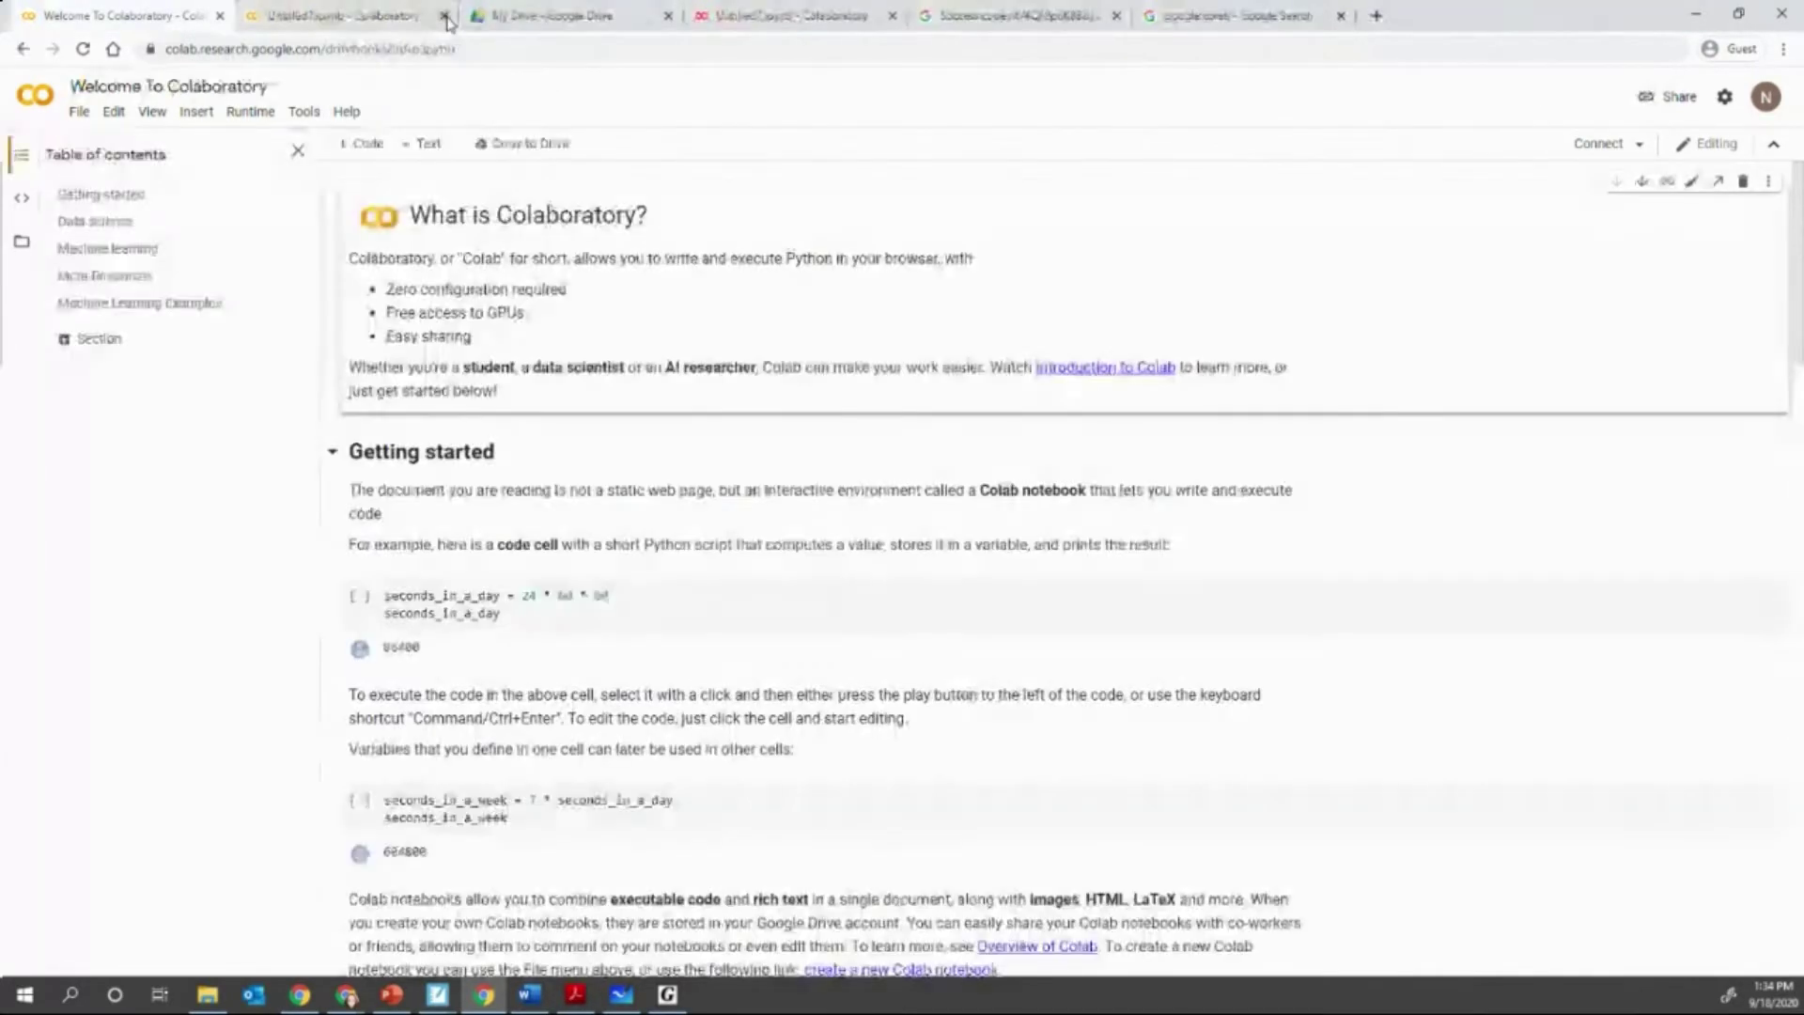
{"action": "left_click", "coordinate": [393, 19]}
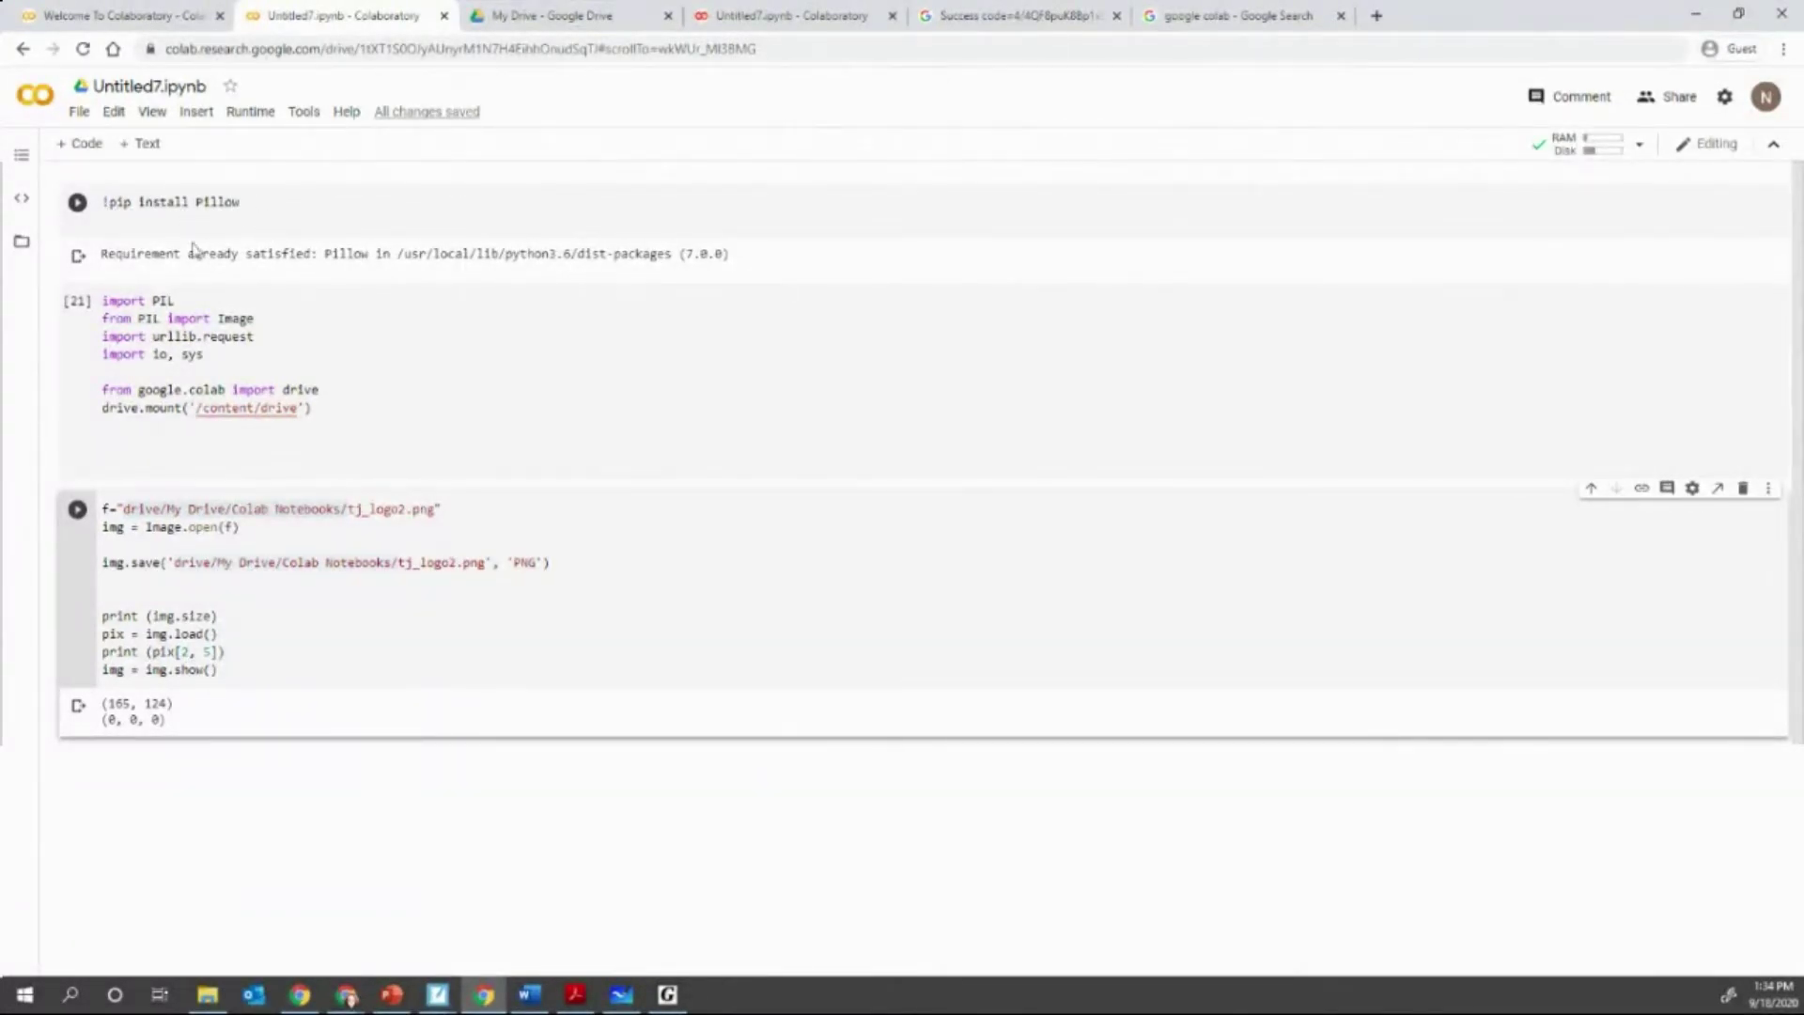
Step: Run the !pip install Pillow cell, discard a stray empty code cell, and add a text cell
{"action": "left_click", "coordinate": [76, 201]}
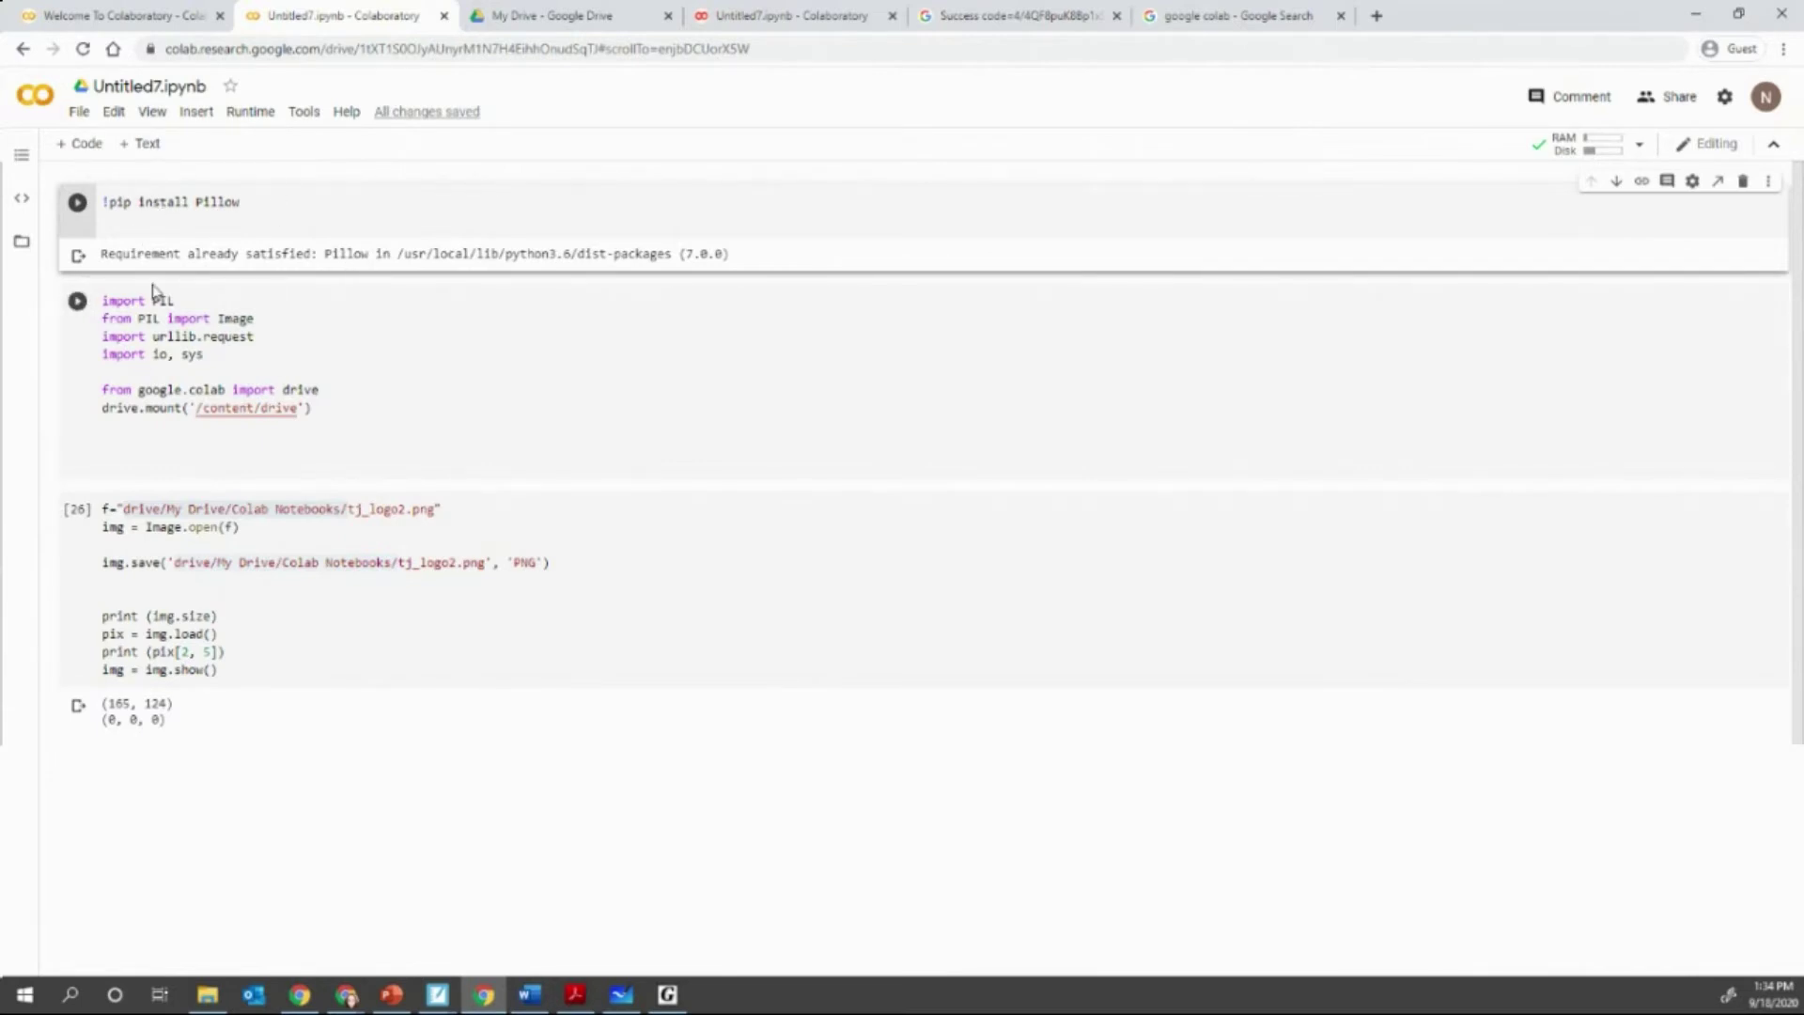
{"action": "left_click", "coordinate": [77, 143]}
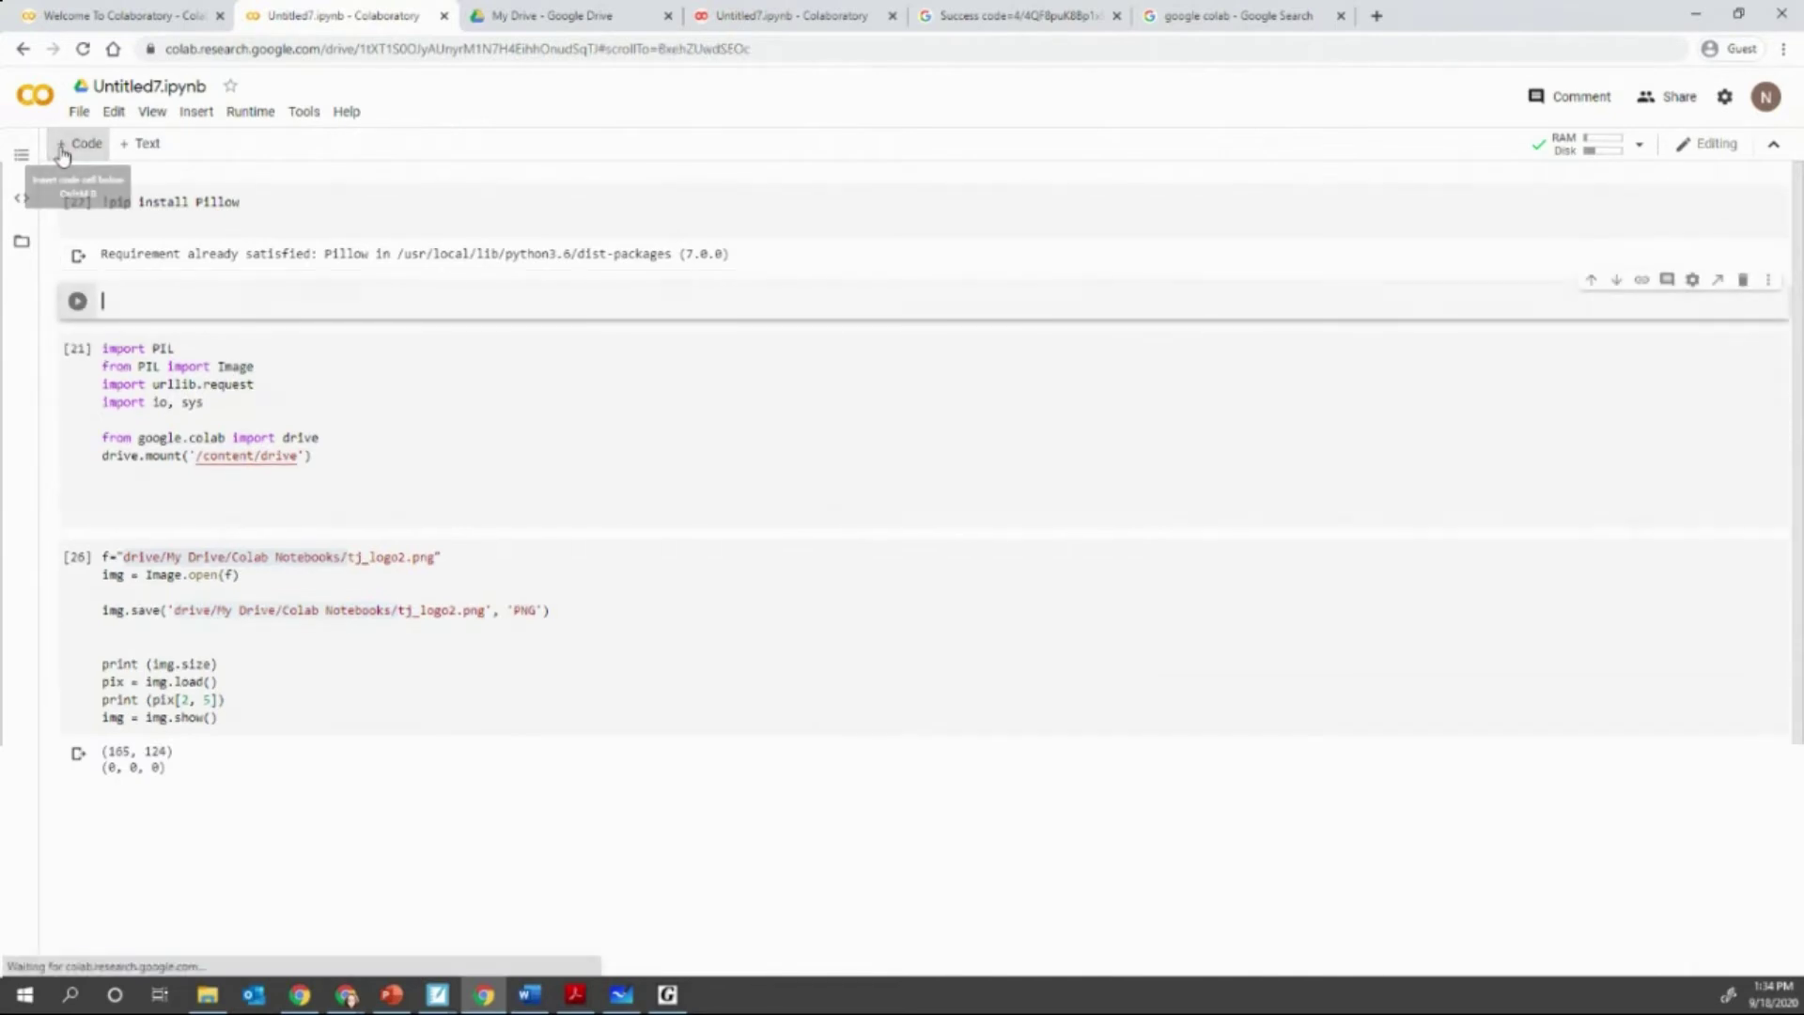
{"action": "left_click", "coordinate": [191, 296]}
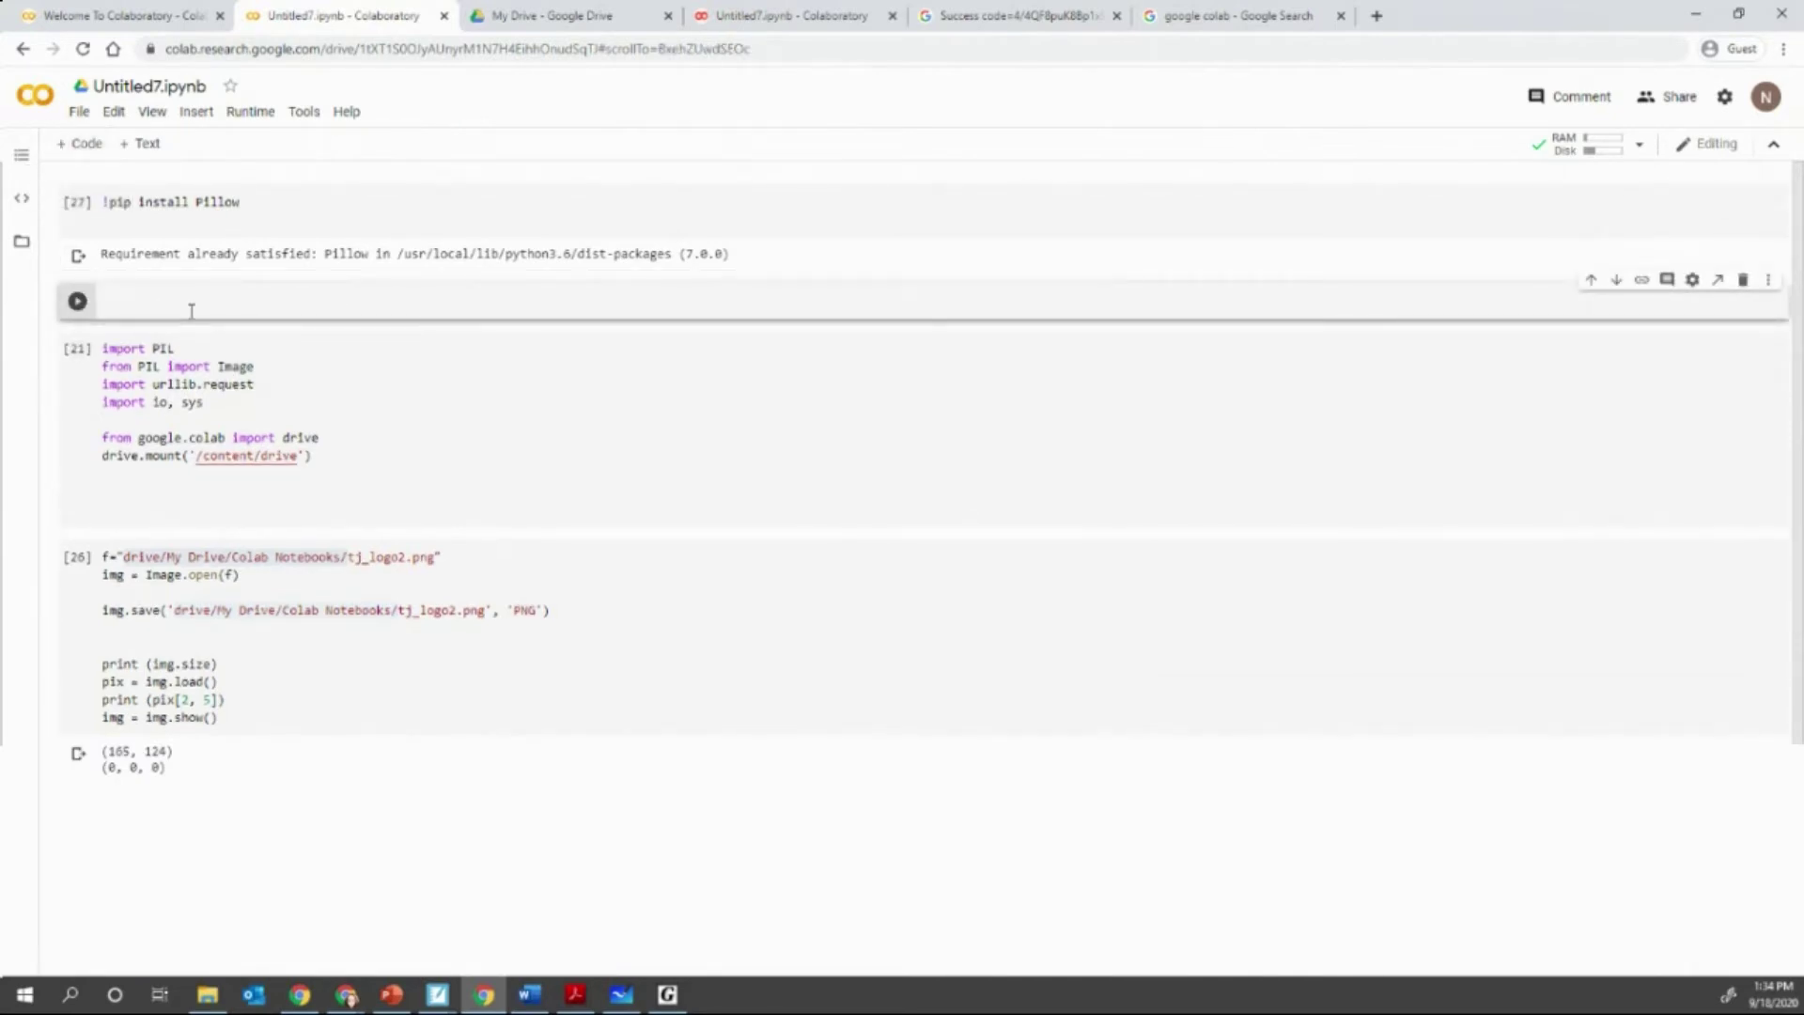
{"action": "left_click", "coordinate": [1743, 280]}
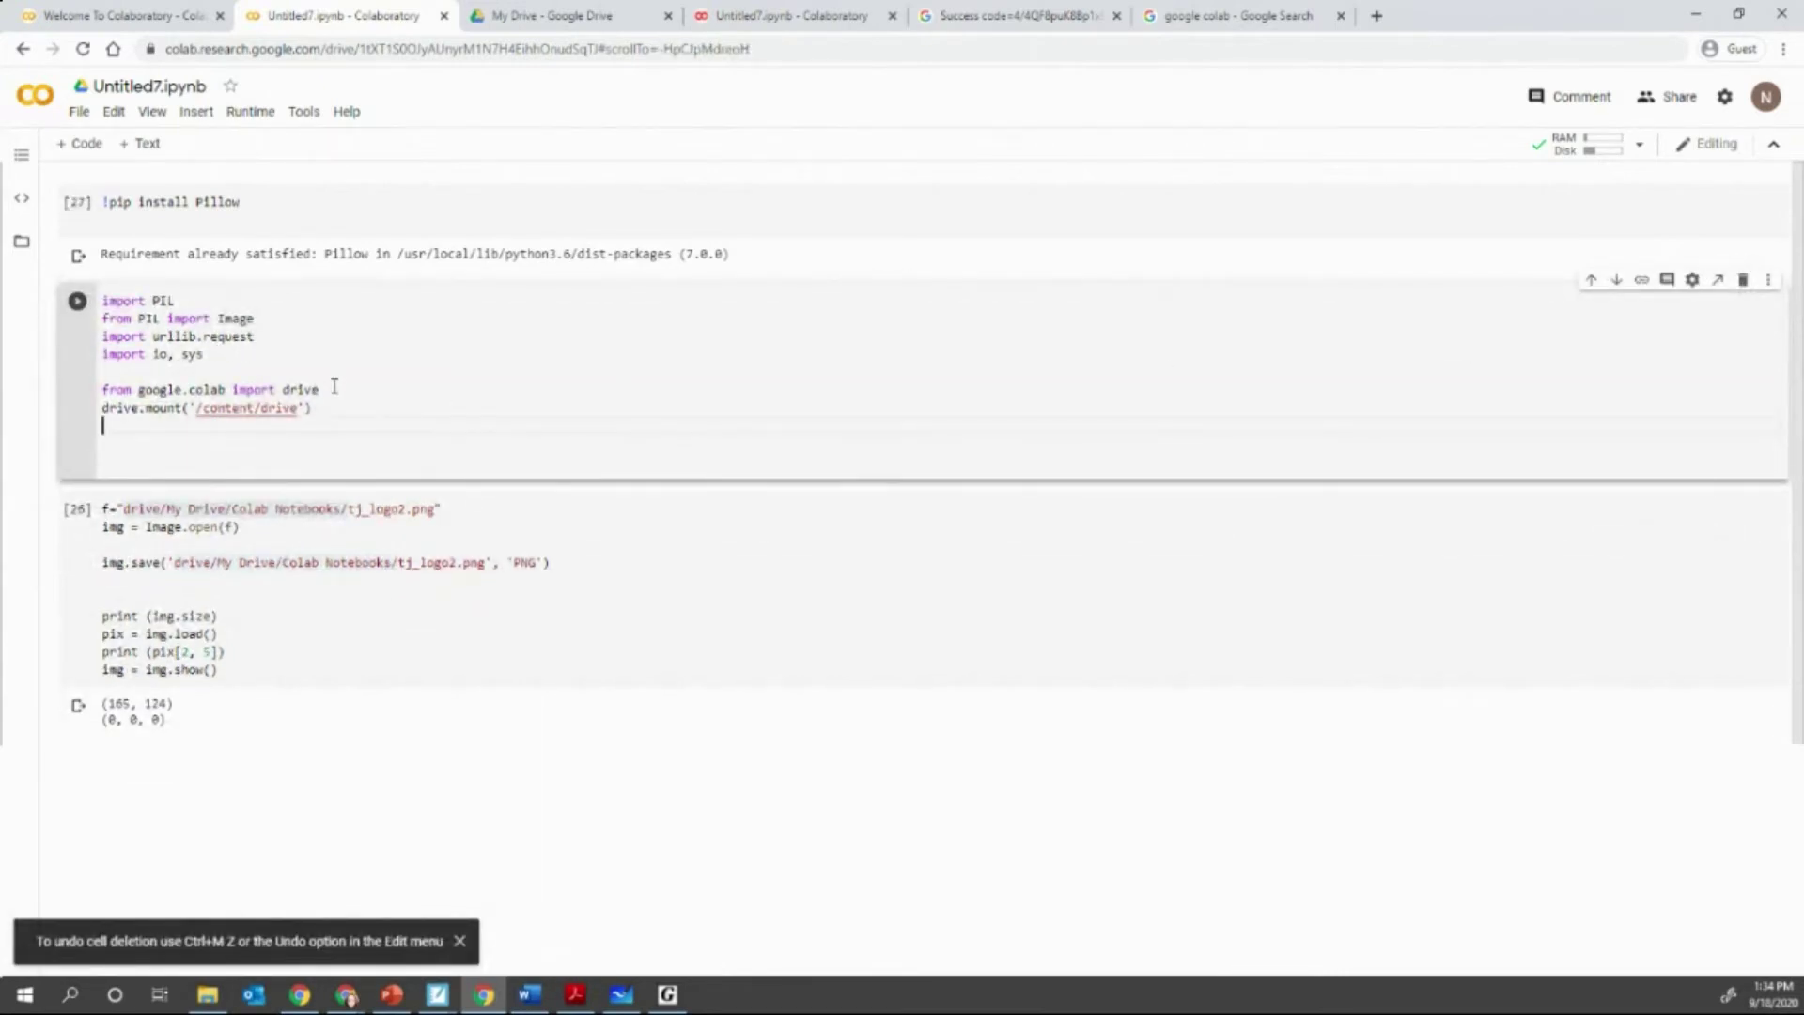
{"action": "left_click", "coordinate": [128, 144]}
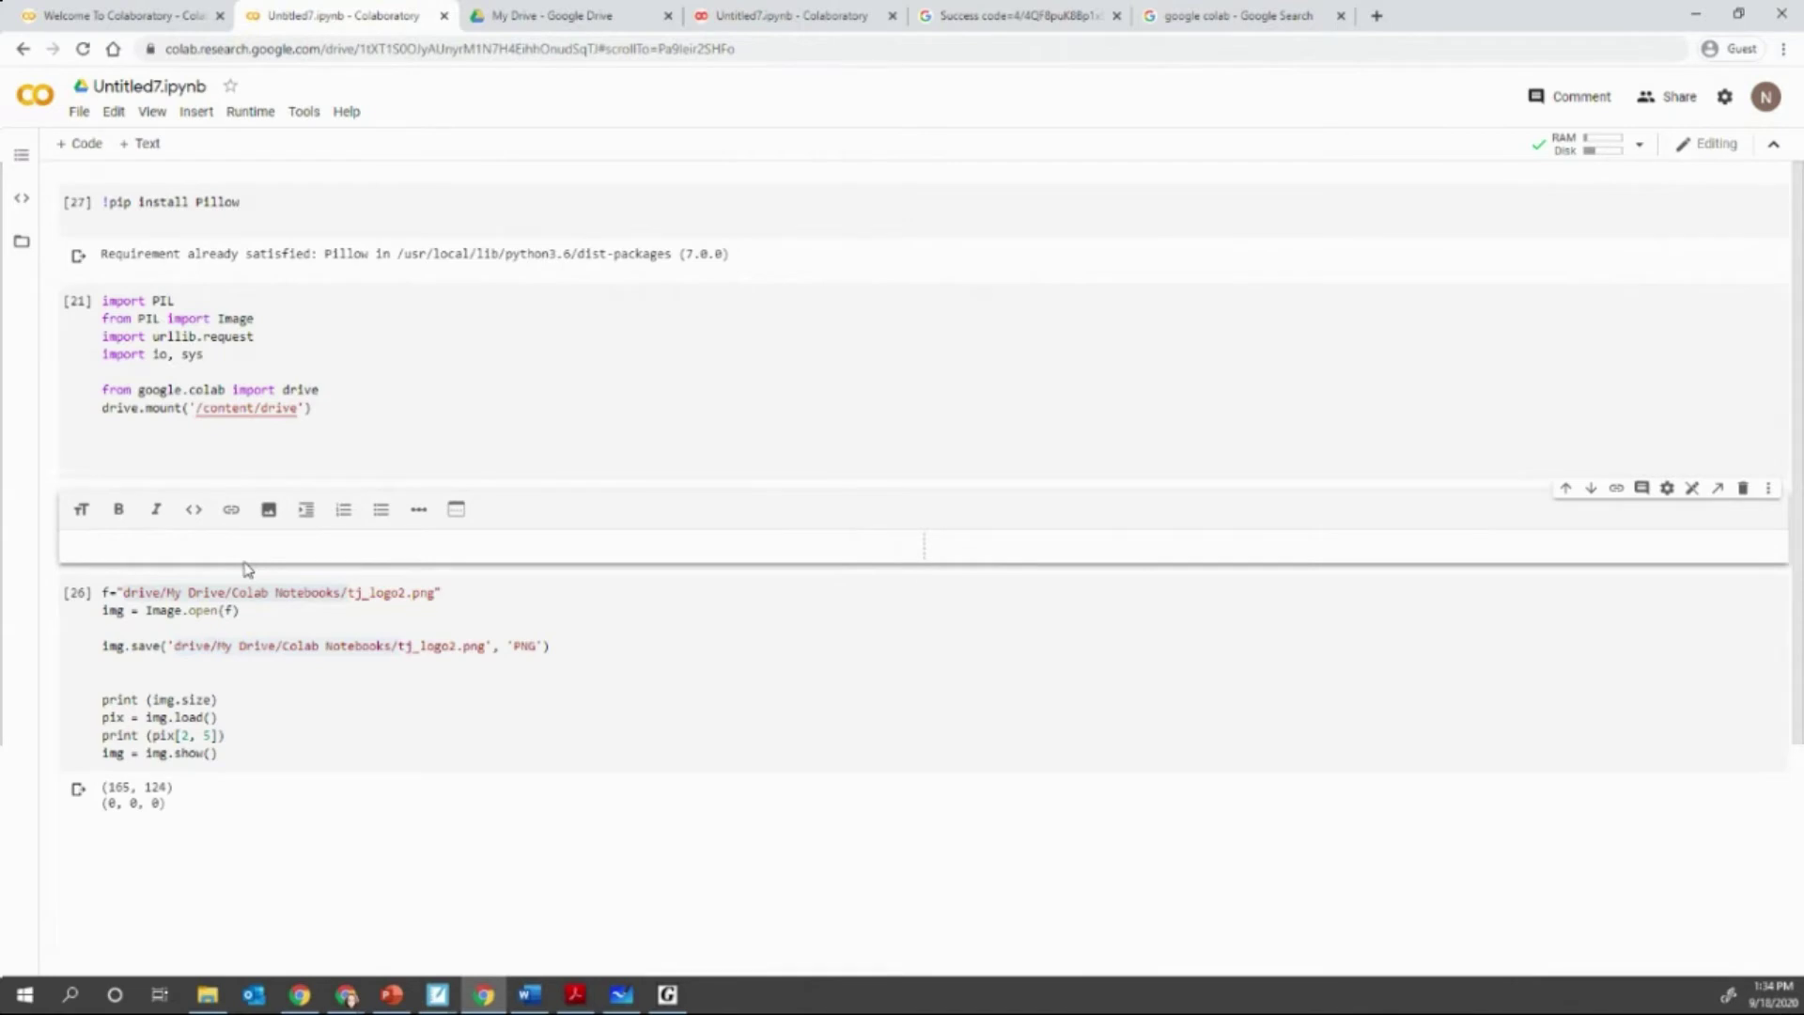
{"action": "type", "text": "My own note"}
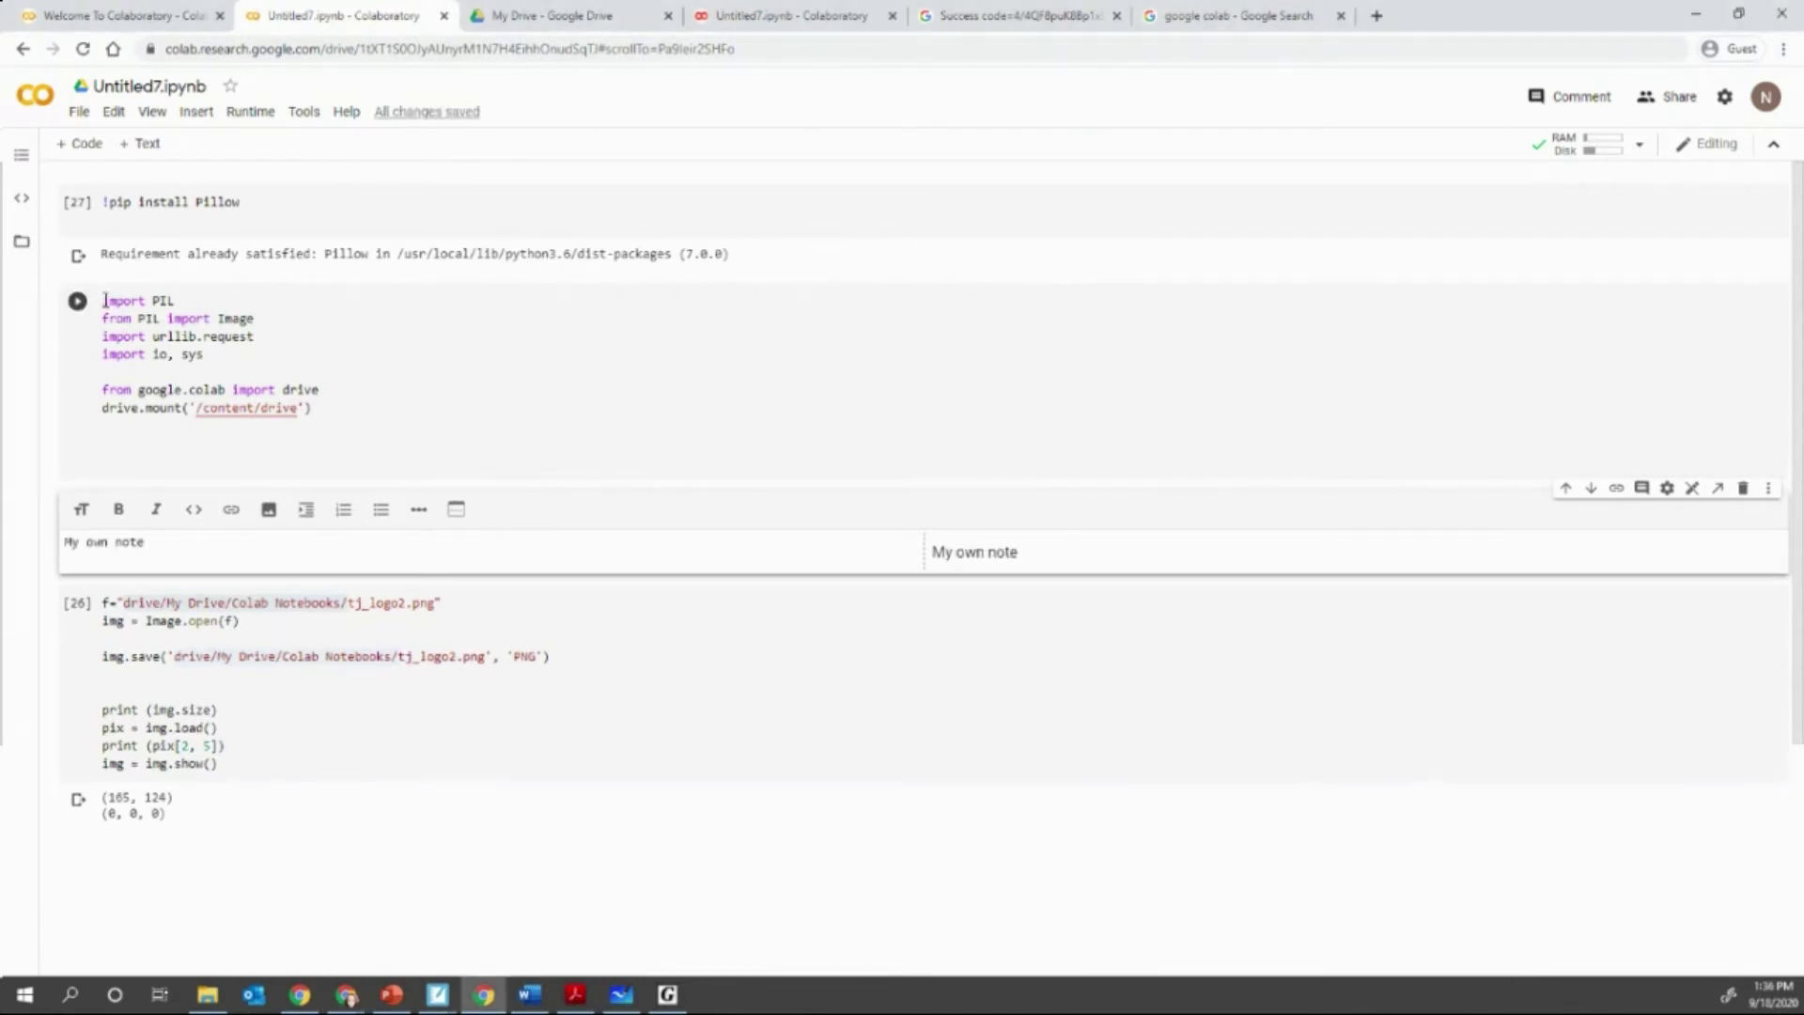
Step: Finish the 'My own note' text cell and return to the imports cell to render it
{"action": "left_click_drag", "start_coordinate": [105, 300], "coordinate": [205, 354]}
{"action": "left_click", "coordinate": [251, 354]}
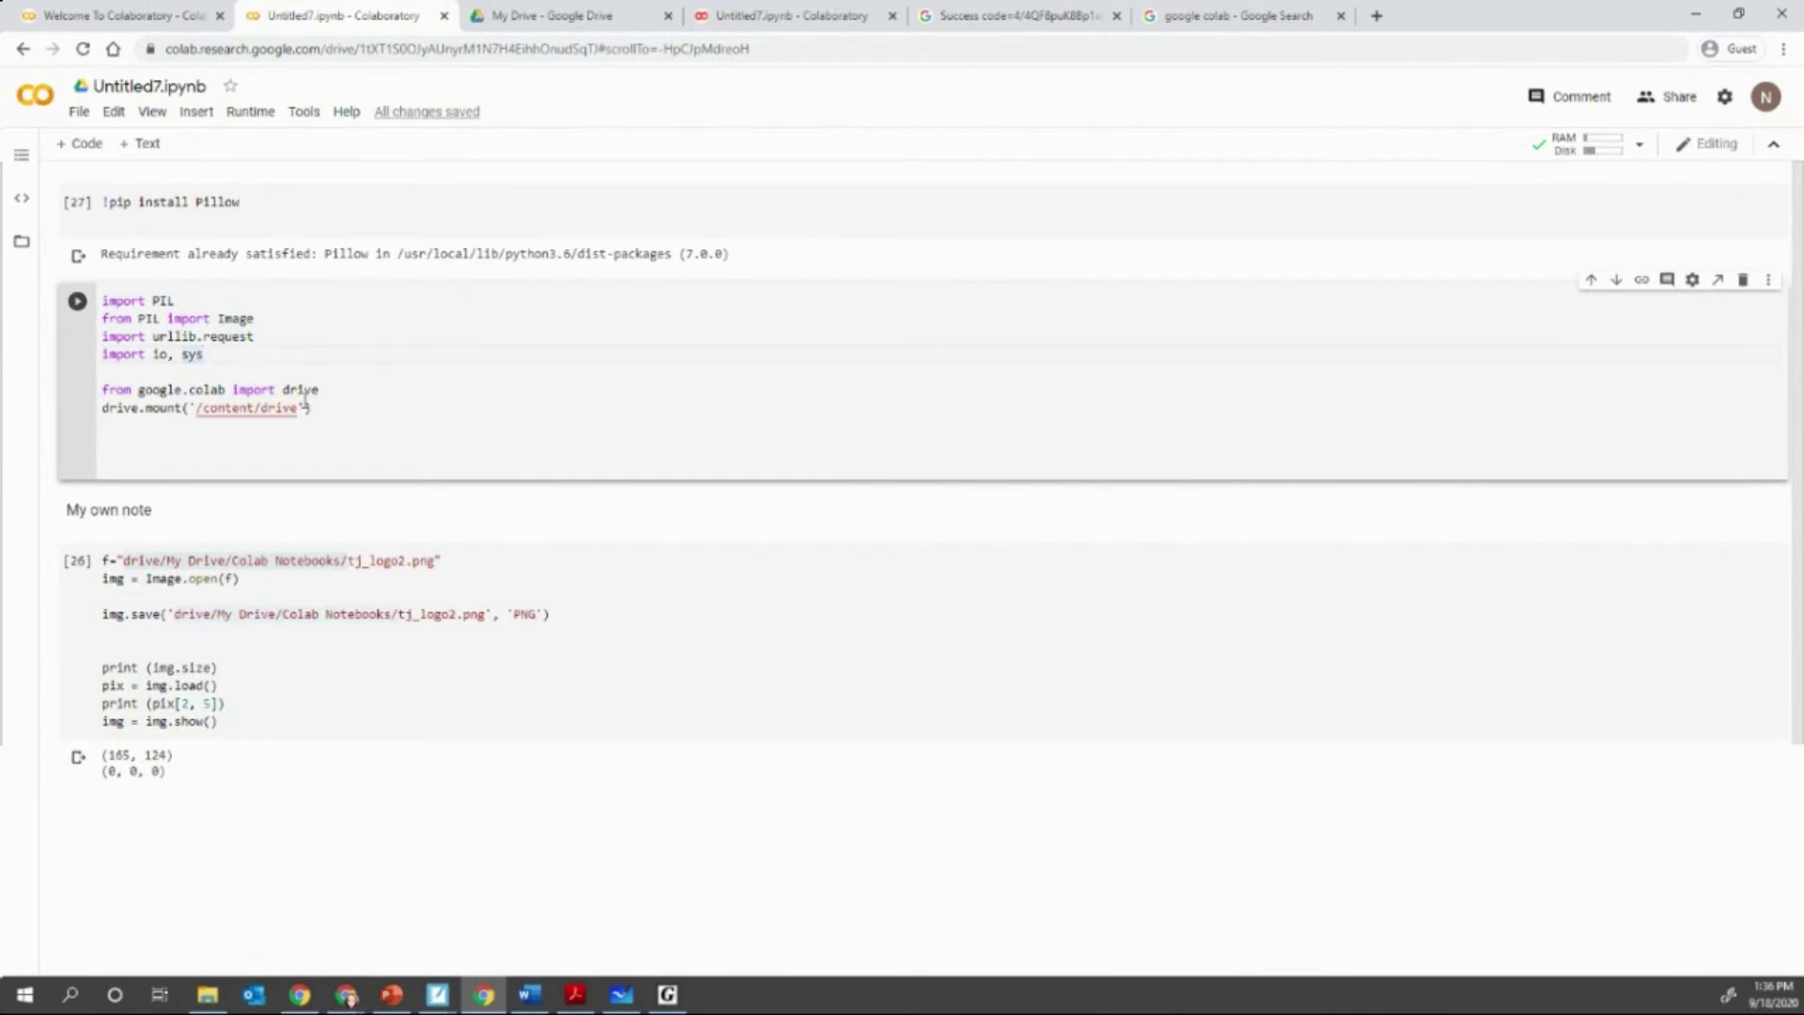
{"action": "left_click", "coordinate": [102, 391]}
{"action": "left_click_drag", "start_coordinate": [103, 391], "coordinate": [341, 451]}
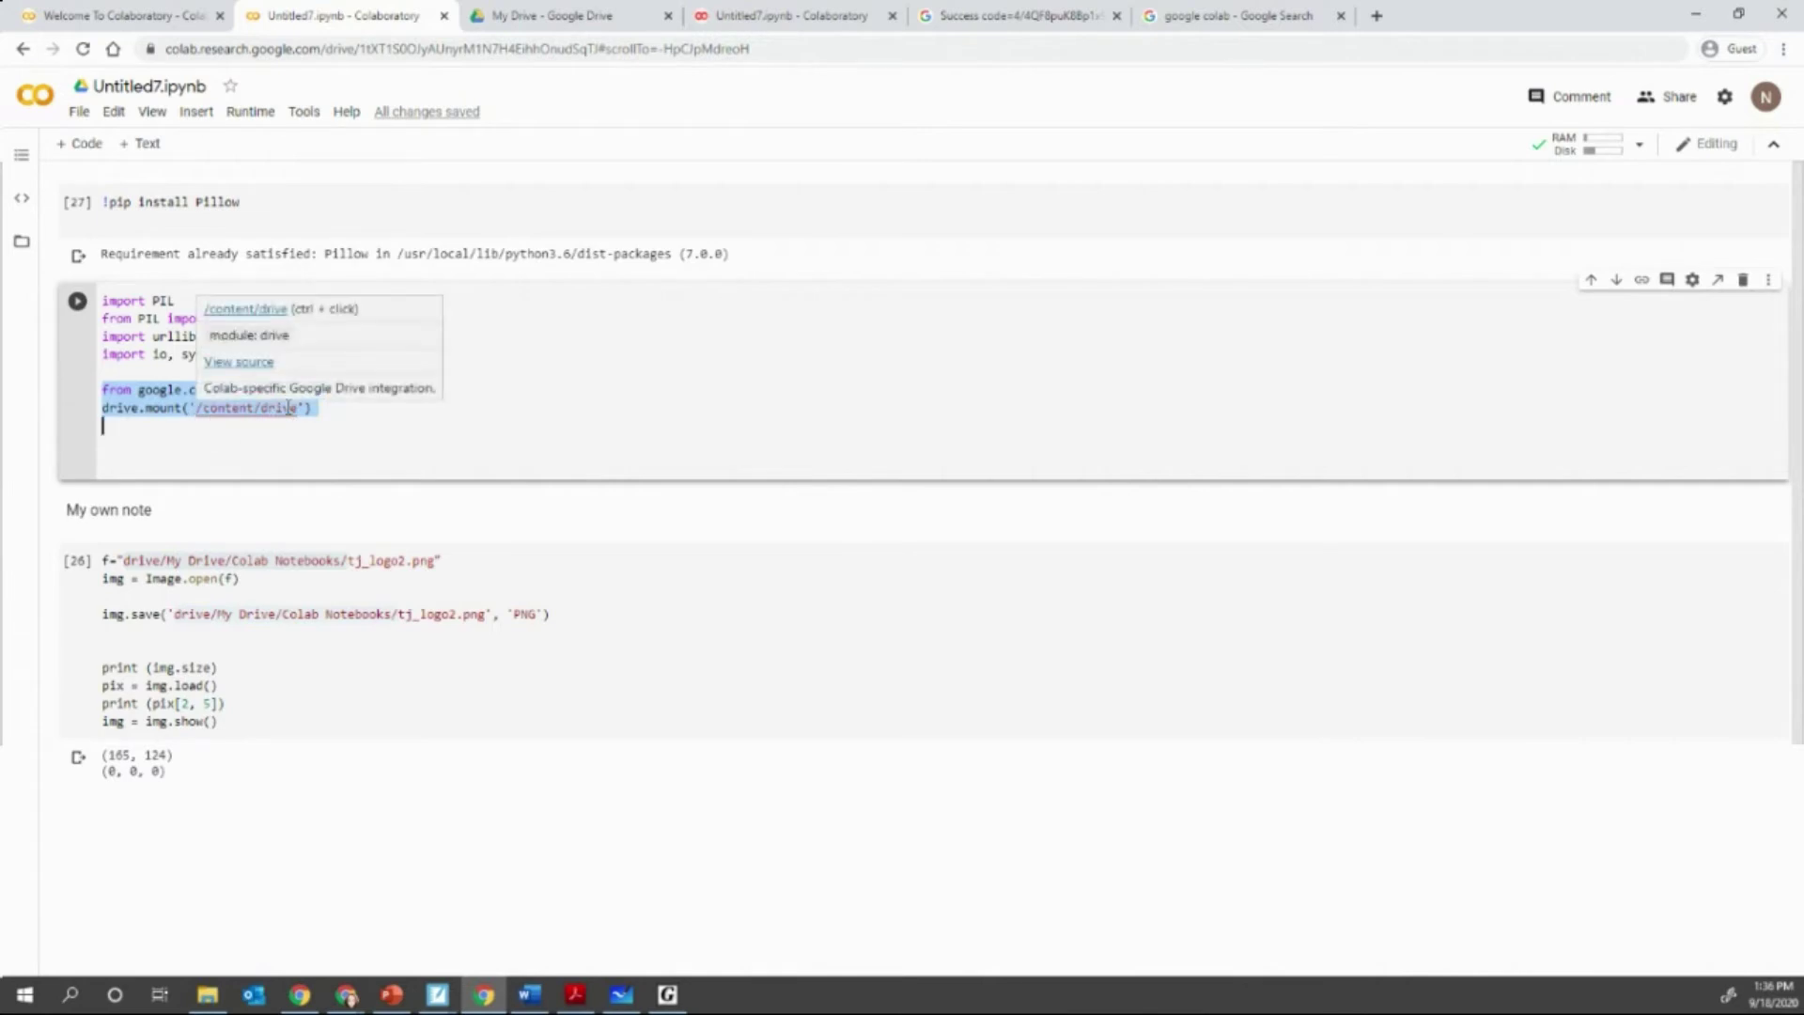
{"action": "left_click", "coordinate": [331, 416]}
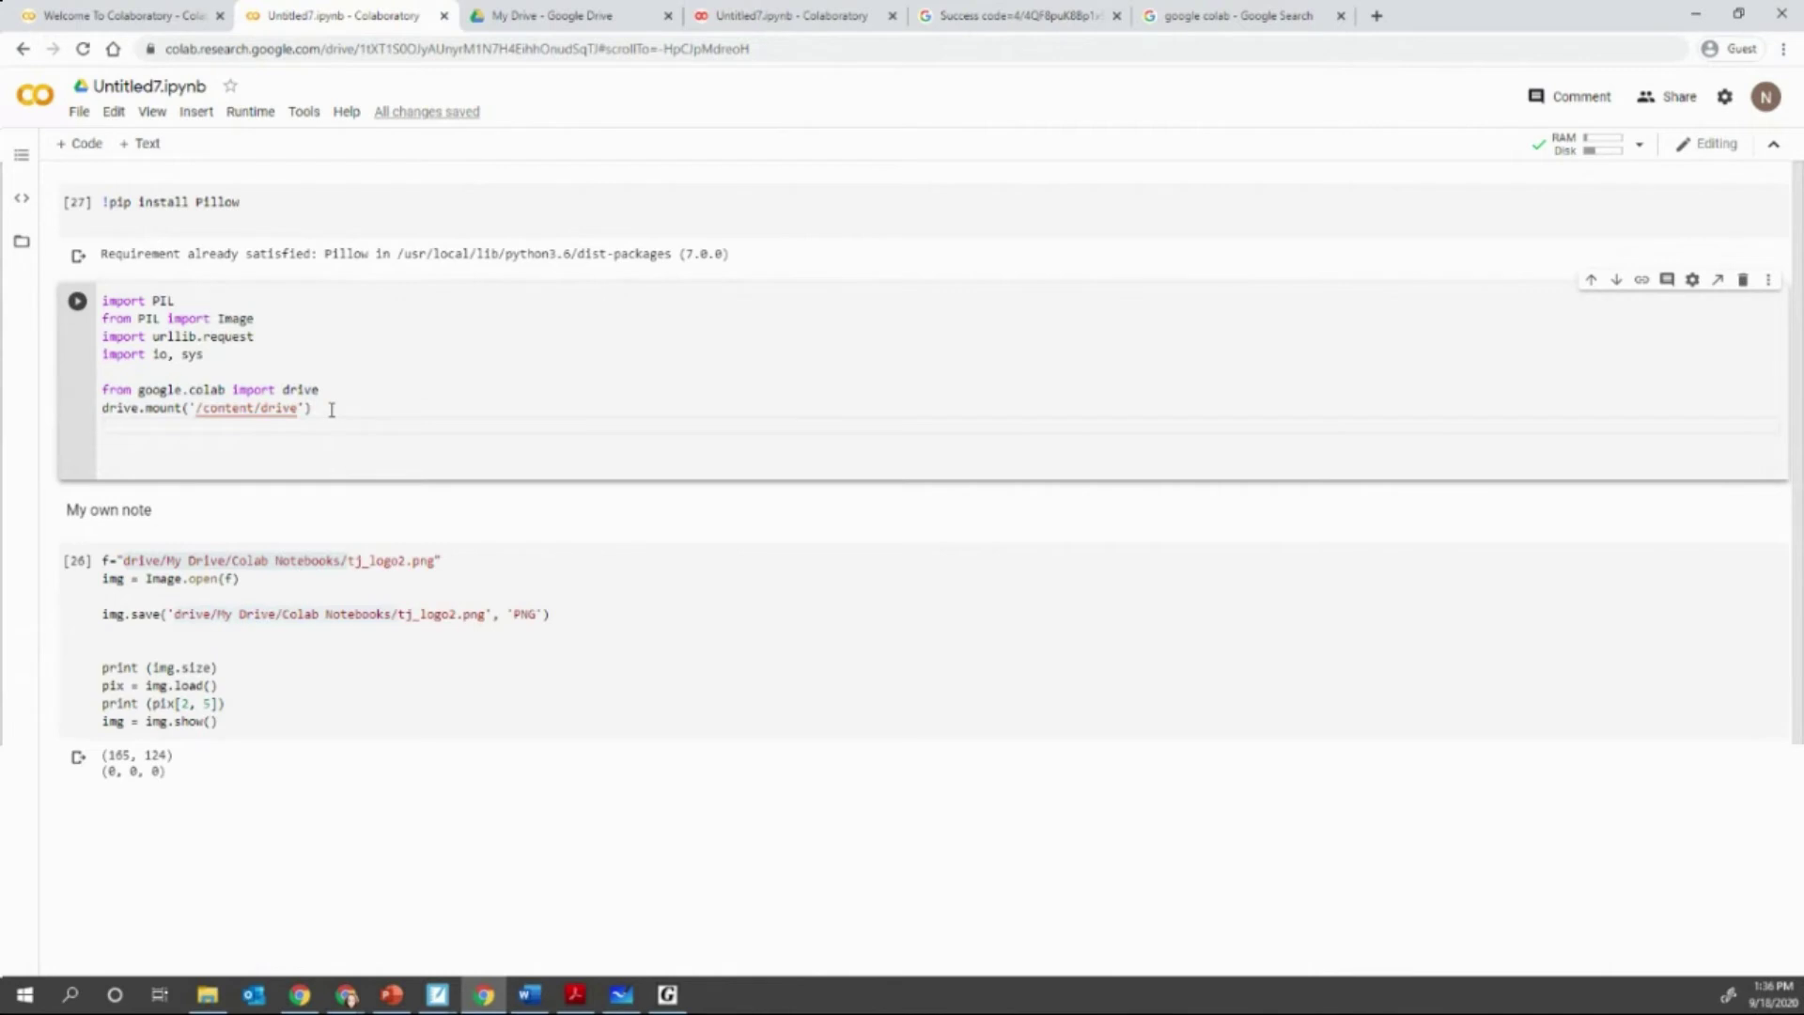
{"action": "left_click", "coordinate": [1227, 16]}
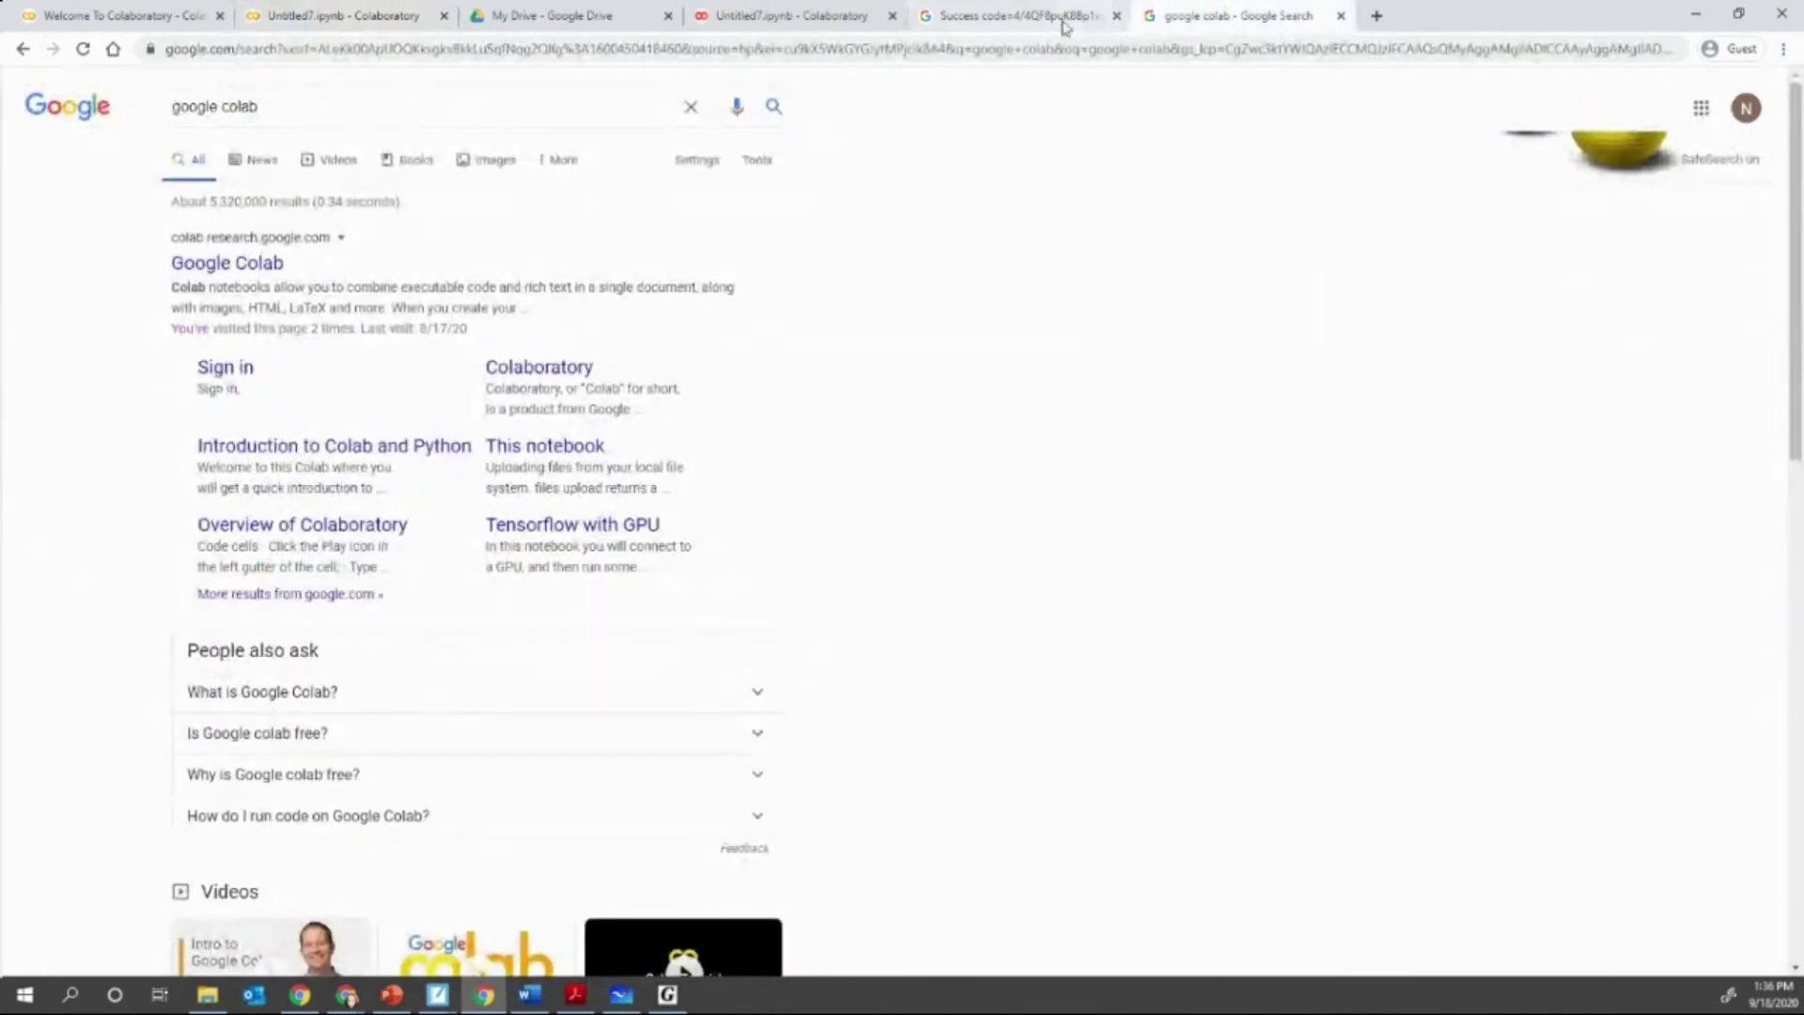
{"action": "left_click", "coordinate": [1015, 15]}
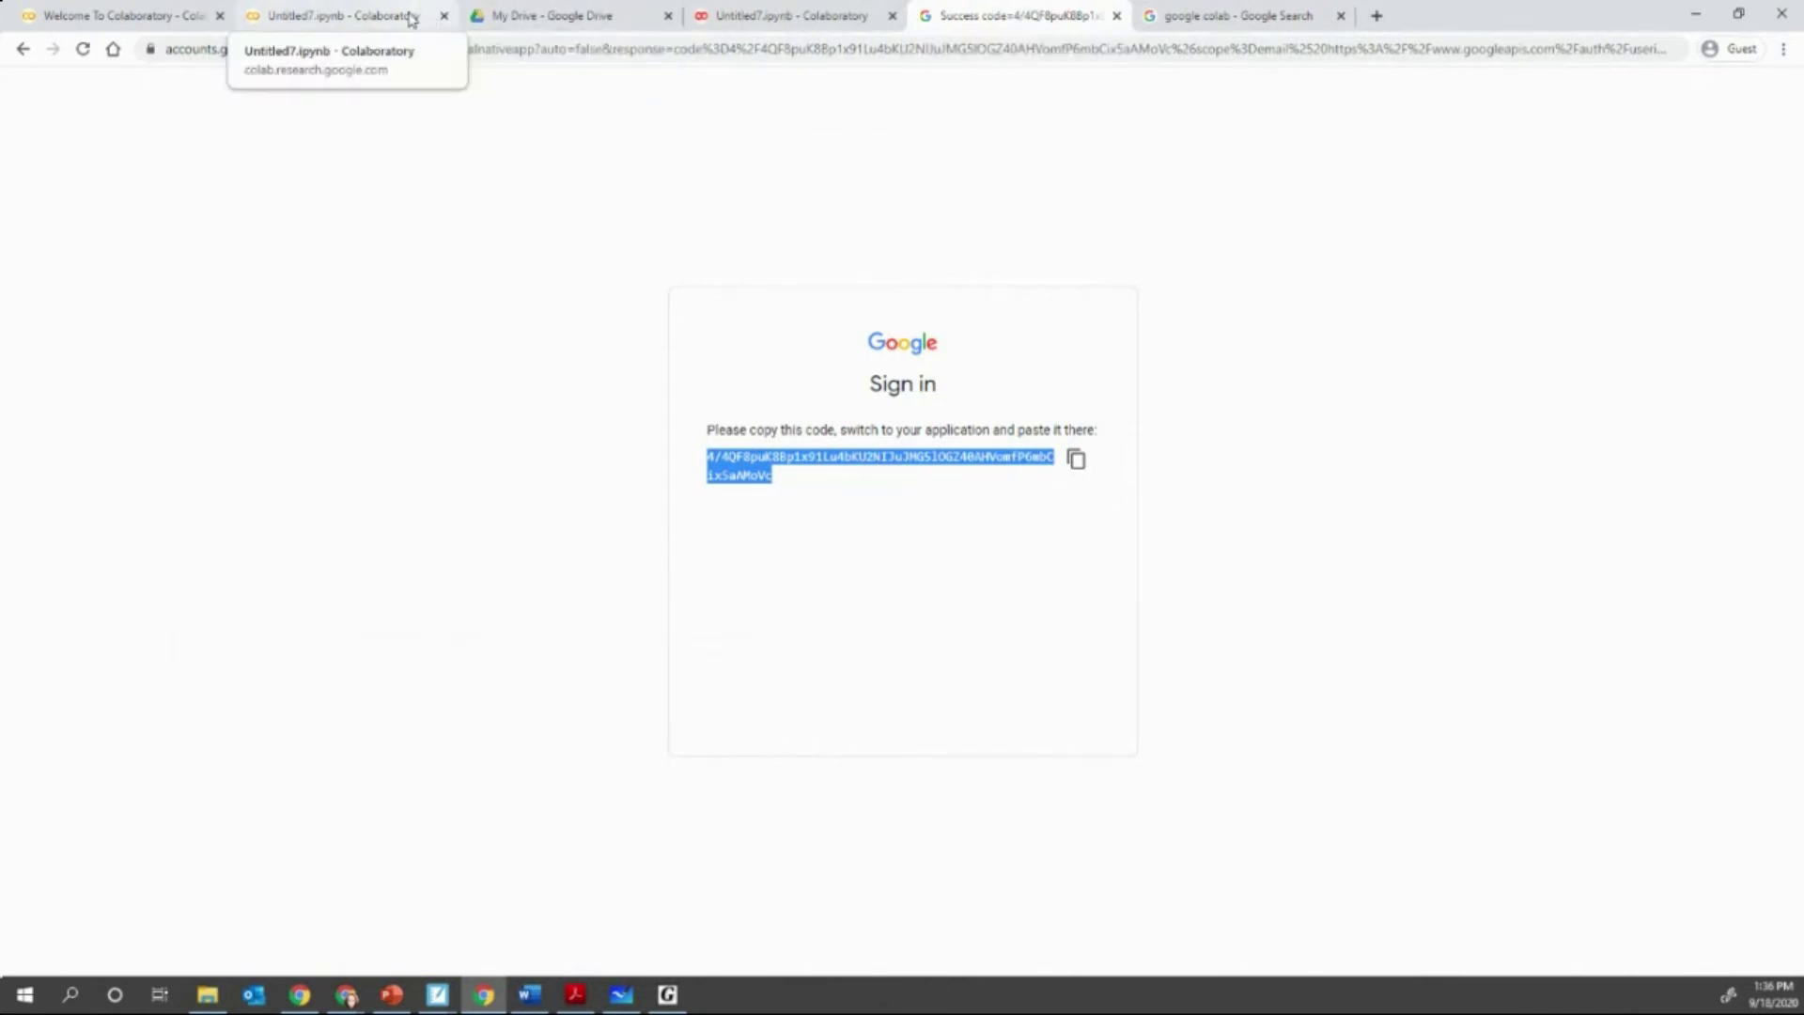
{"action": "left_click", "coordinate": [343, 16]}
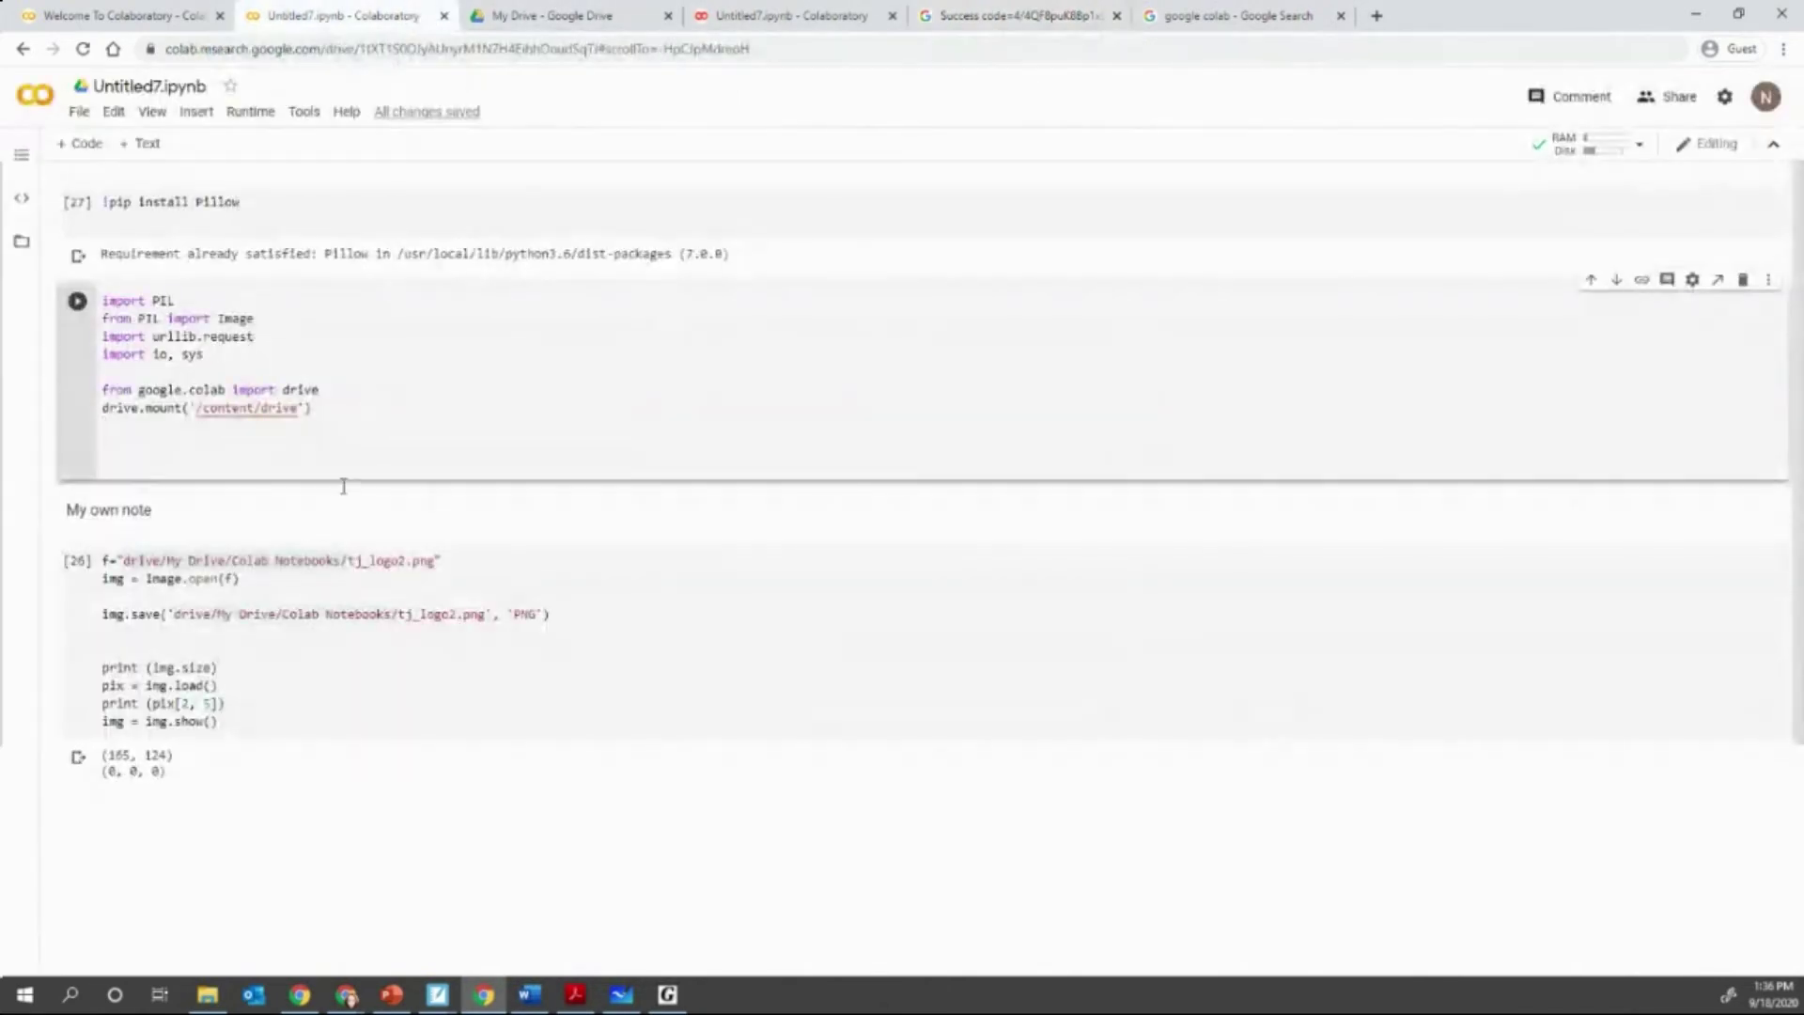
{"action": "left_click", "coordinate": [208, 449]}
{"action": "scroll", "coordinate": [771, 527], "scroll_direction": "down", "scroll_amount": 2}
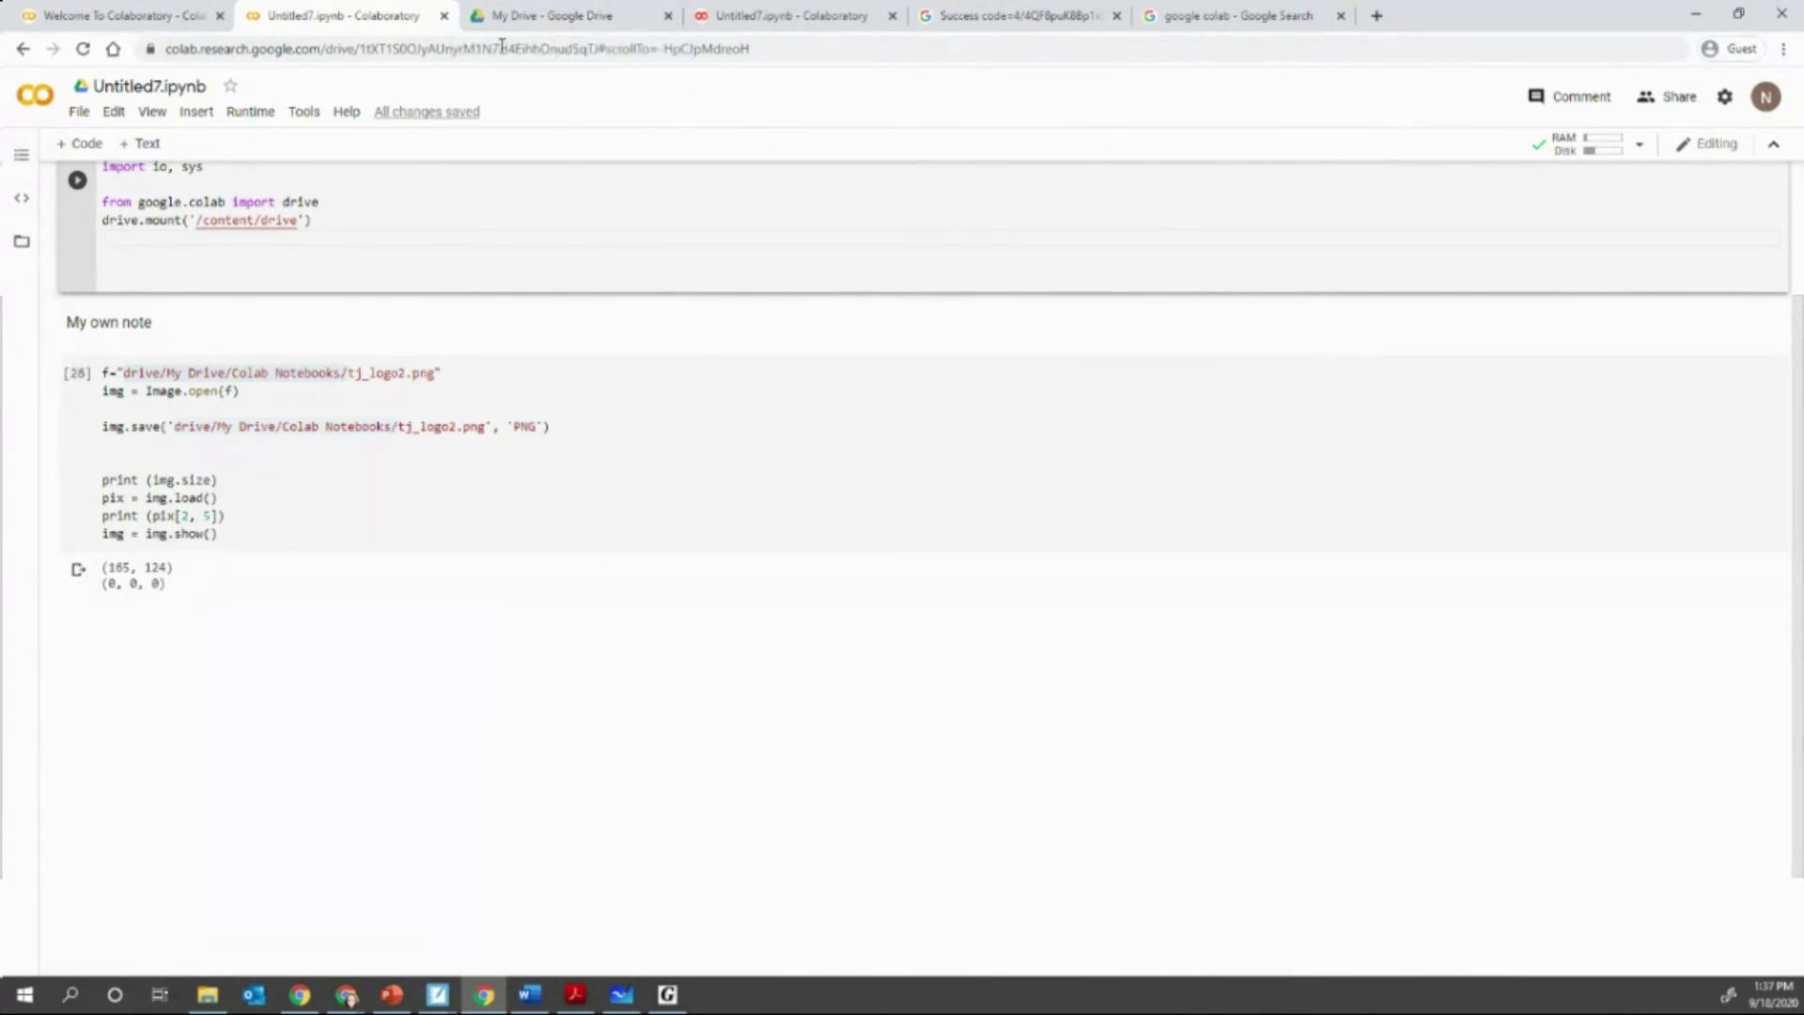
Step: Switch to the My Drive - Google Drive browser tab
{"action": "left_click", "coordinate": [532, 17]}
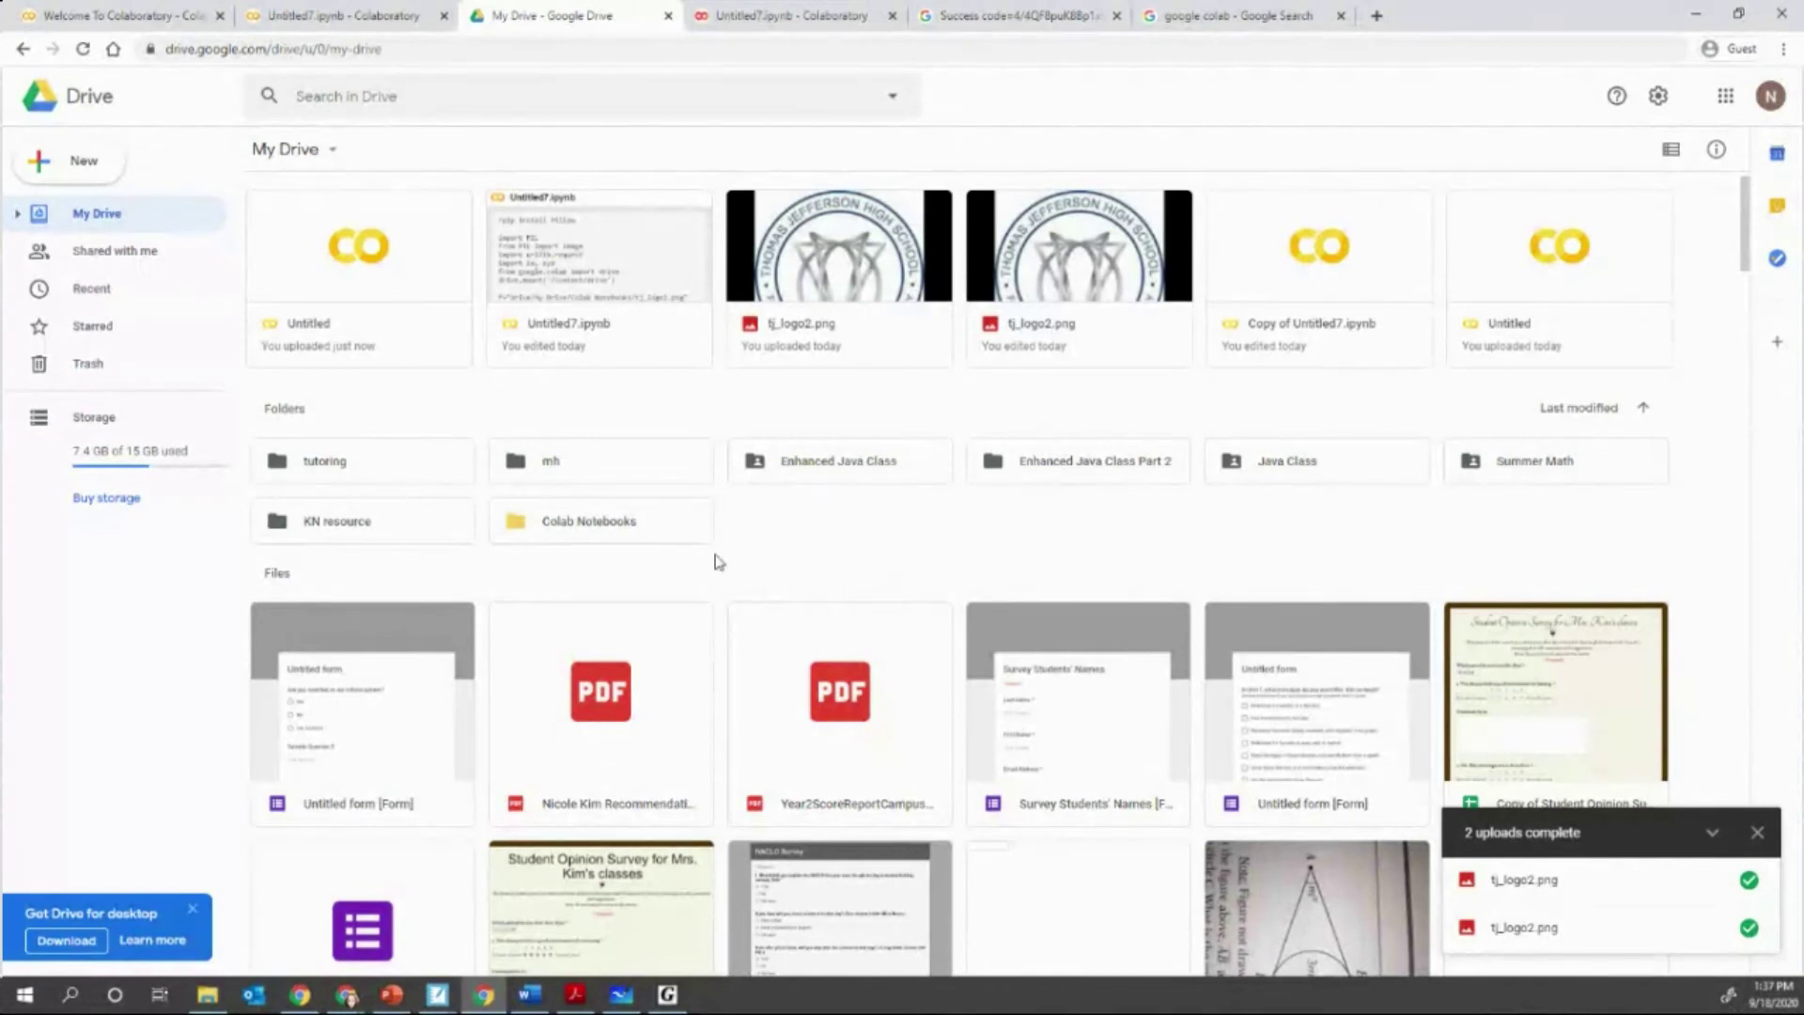
Step: Open the Colab Notebooks folder to list the Untitled notebooks and tj_logo2.png
{"action": "double_click", "coordinate": [587, 520]}
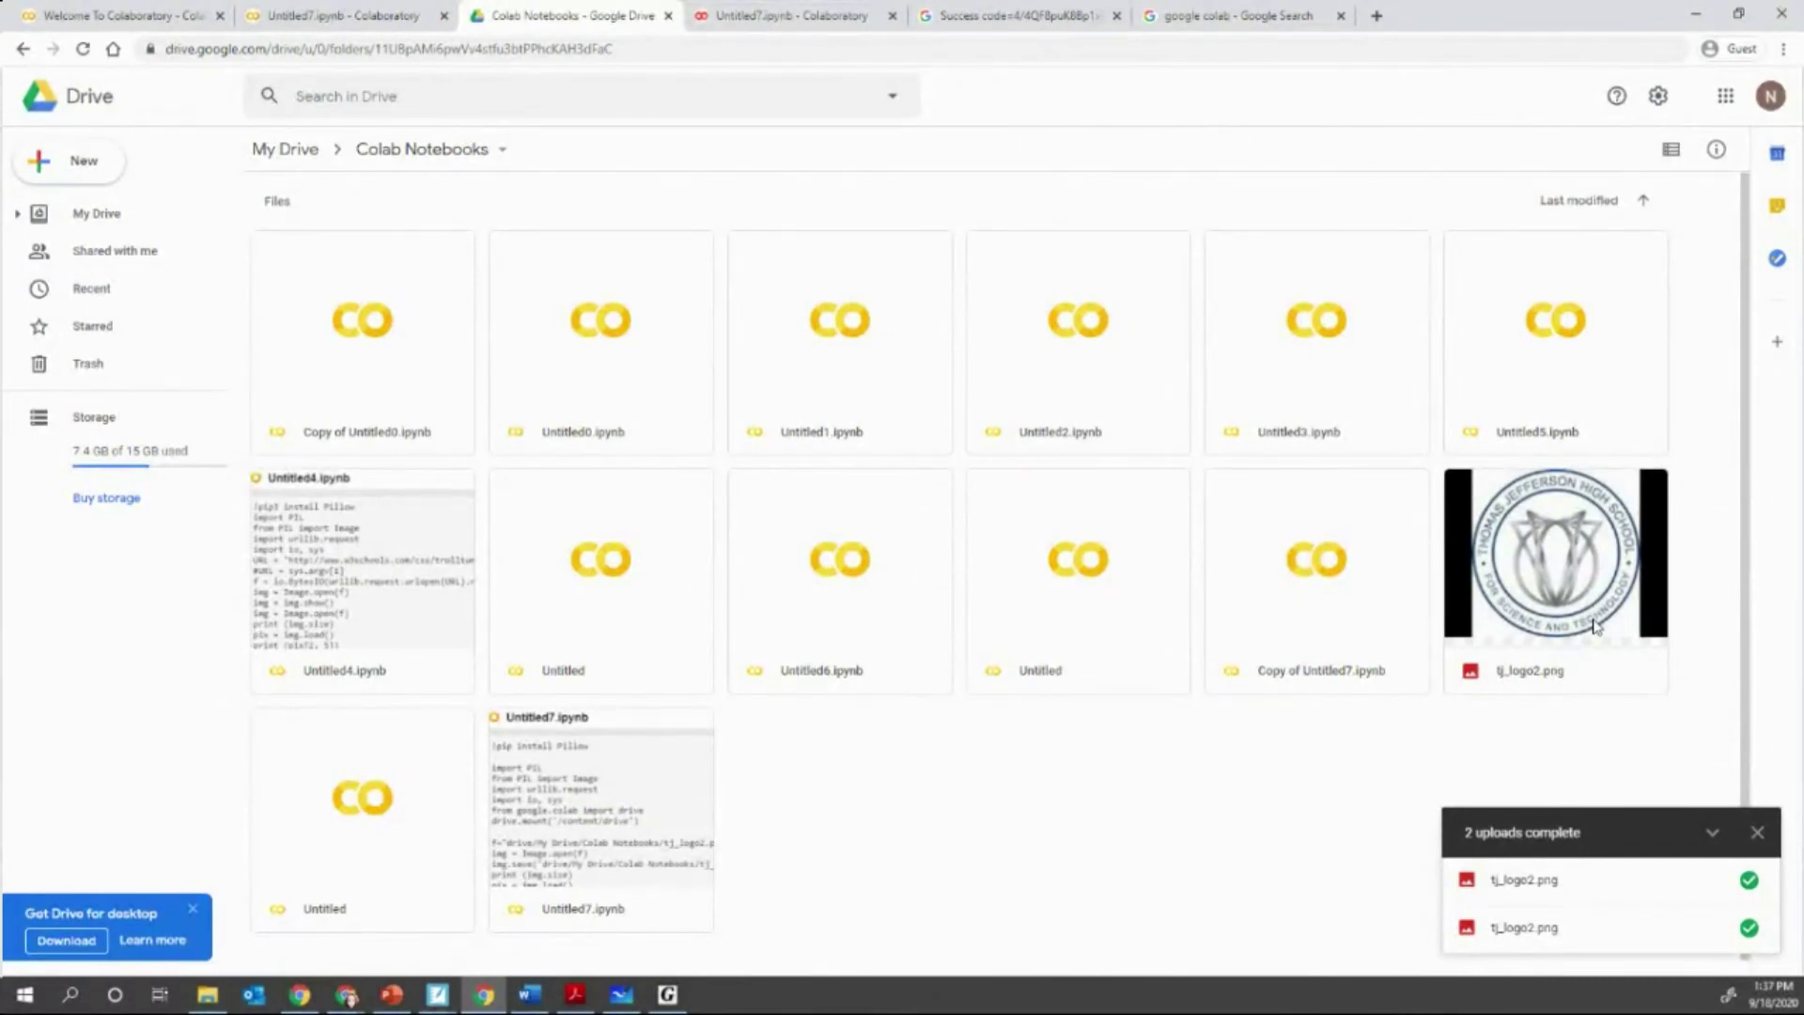
Step: Back in Untitled7, re-run the image cell, printing size (165, 124) and pixel (0, 0, 0)
{"action": "left_click", "coordinate": [305, 16]}
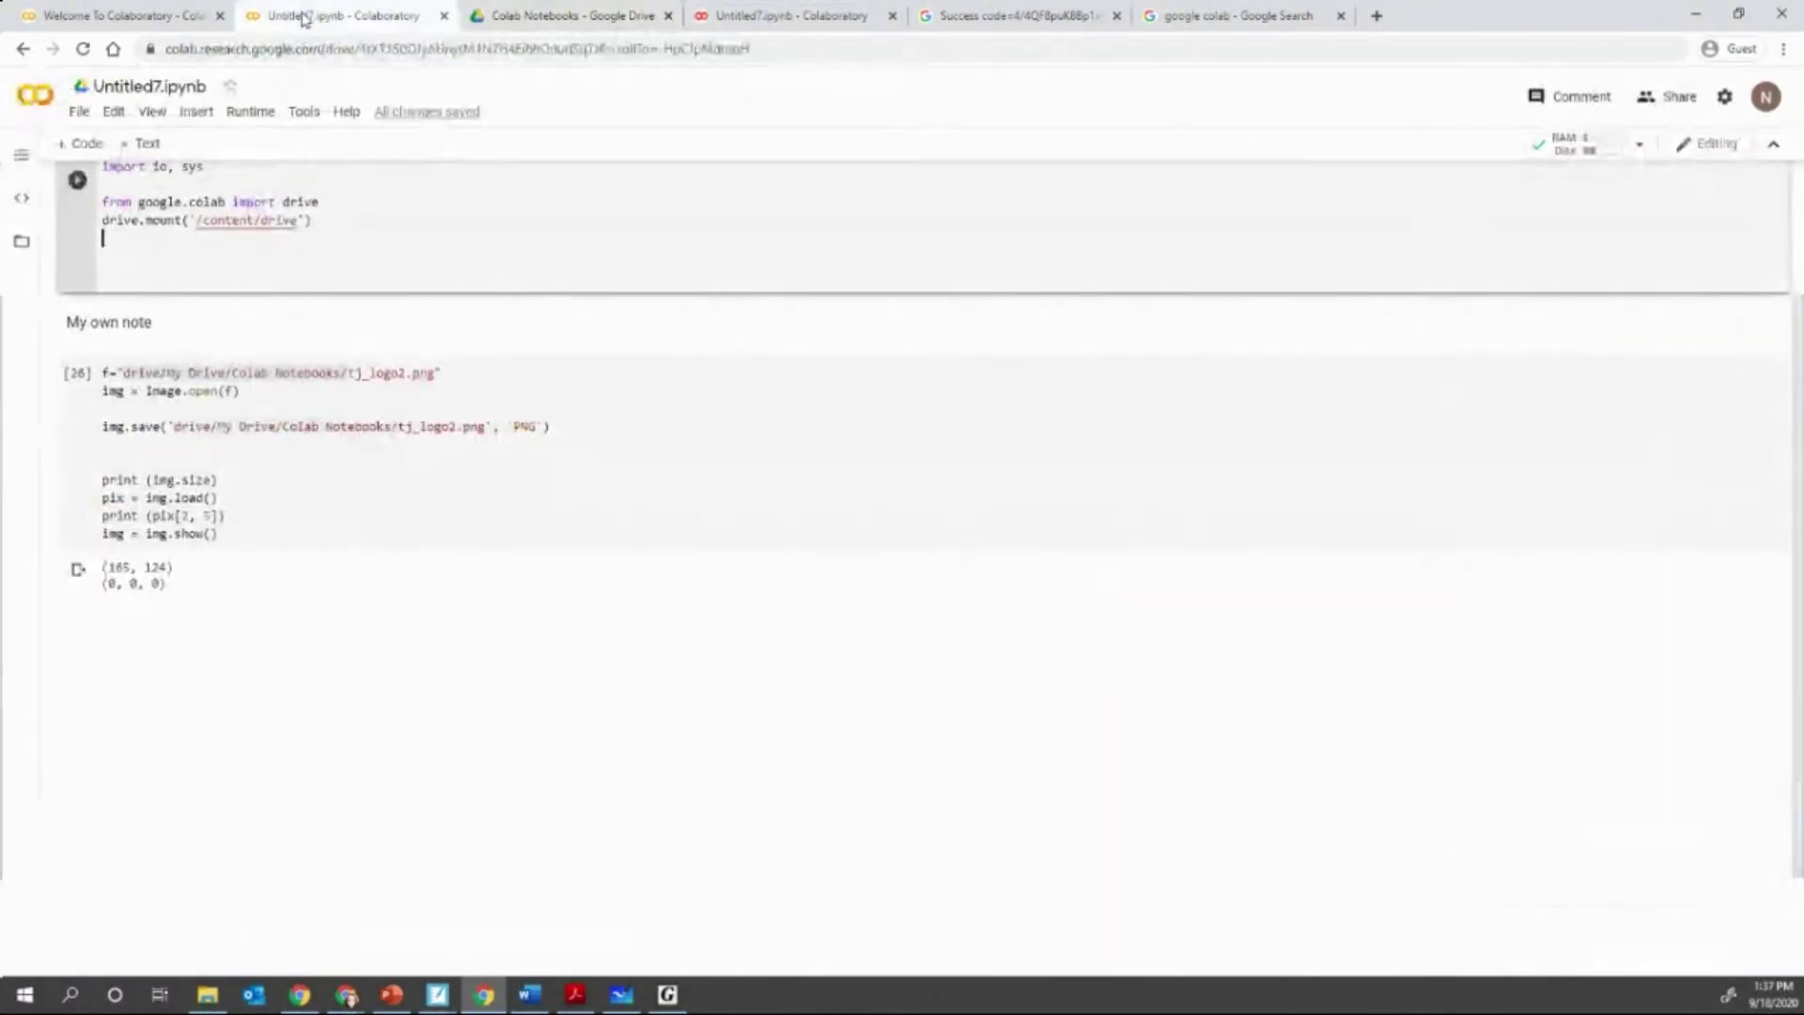
{"action": "left_click", "coordinate": [400, 443]}
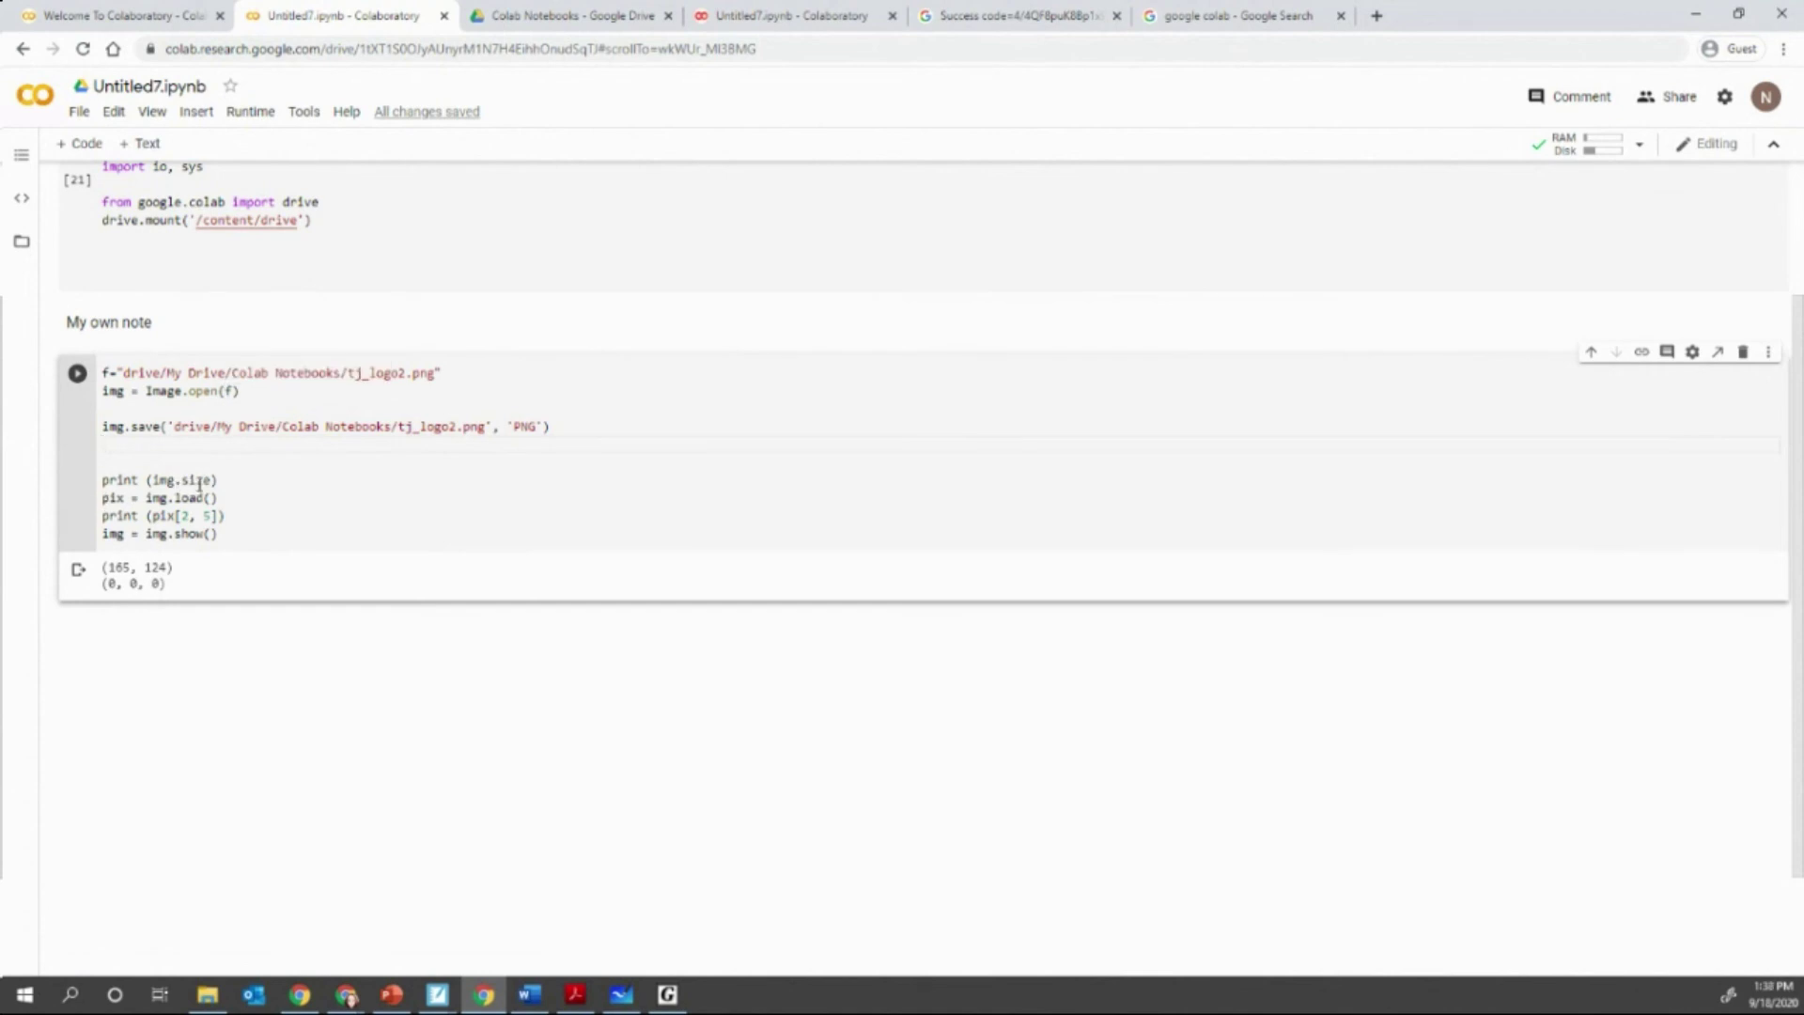
{"action": "left_click_drag", "start_coordinate": [148, 516], "coordinate": [226, 516]}
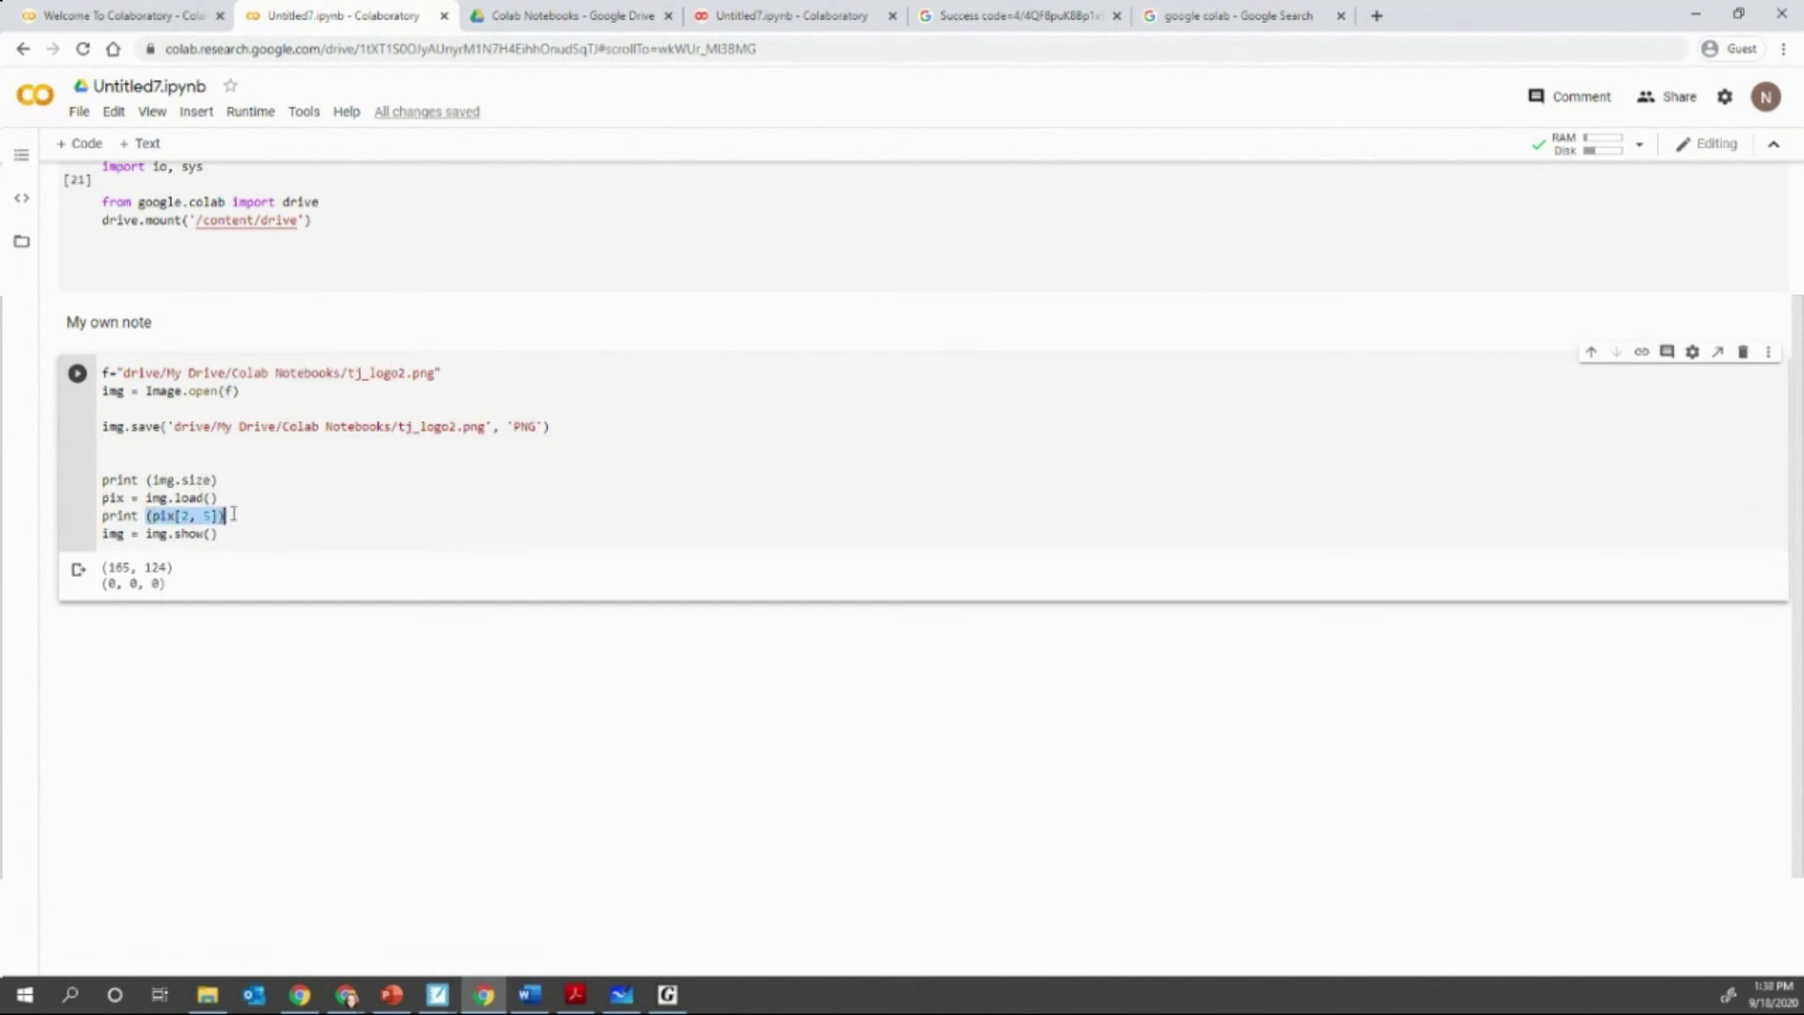
{"action": "left_click", "coordinate": [233, 514]}
{"action": "left_click", "coordinate": [76, 373]}
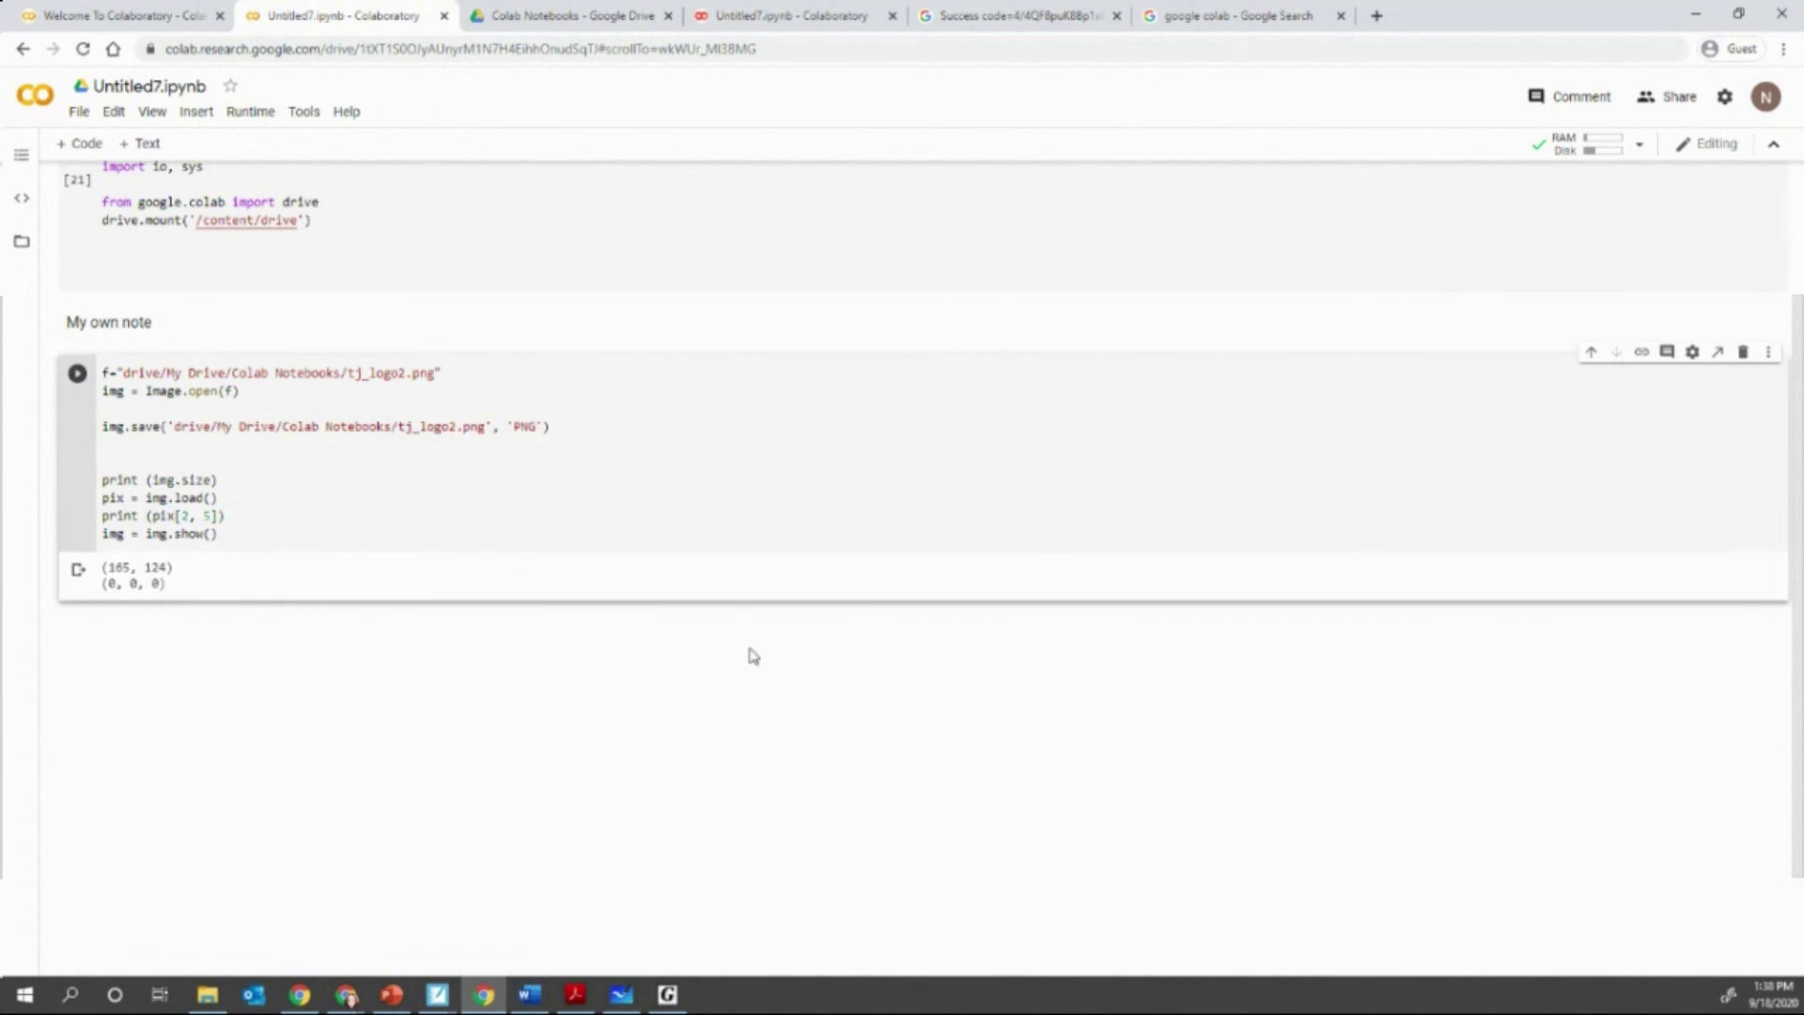
{"action": "scroll", "coordinate": [747, 643], "scroll_direction": "up", "scroll_amount": 2}
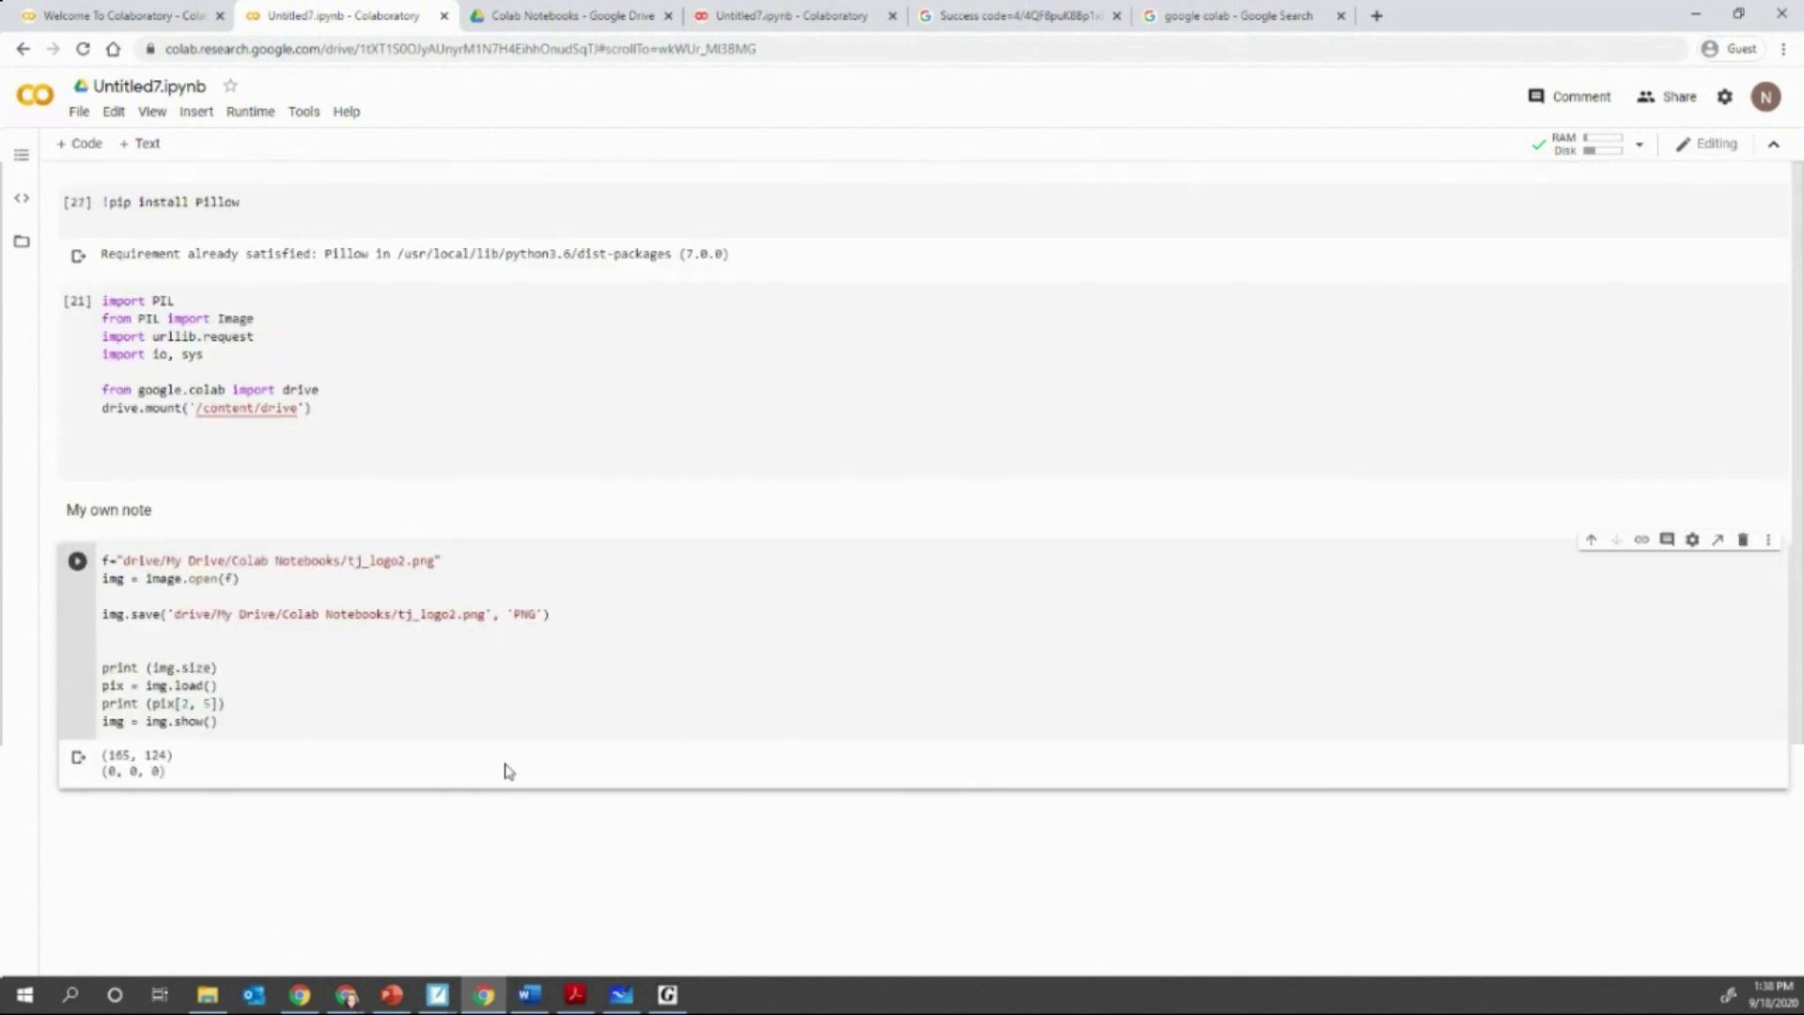
{"action": "mouse_move", "coordinate": [212, 366]}
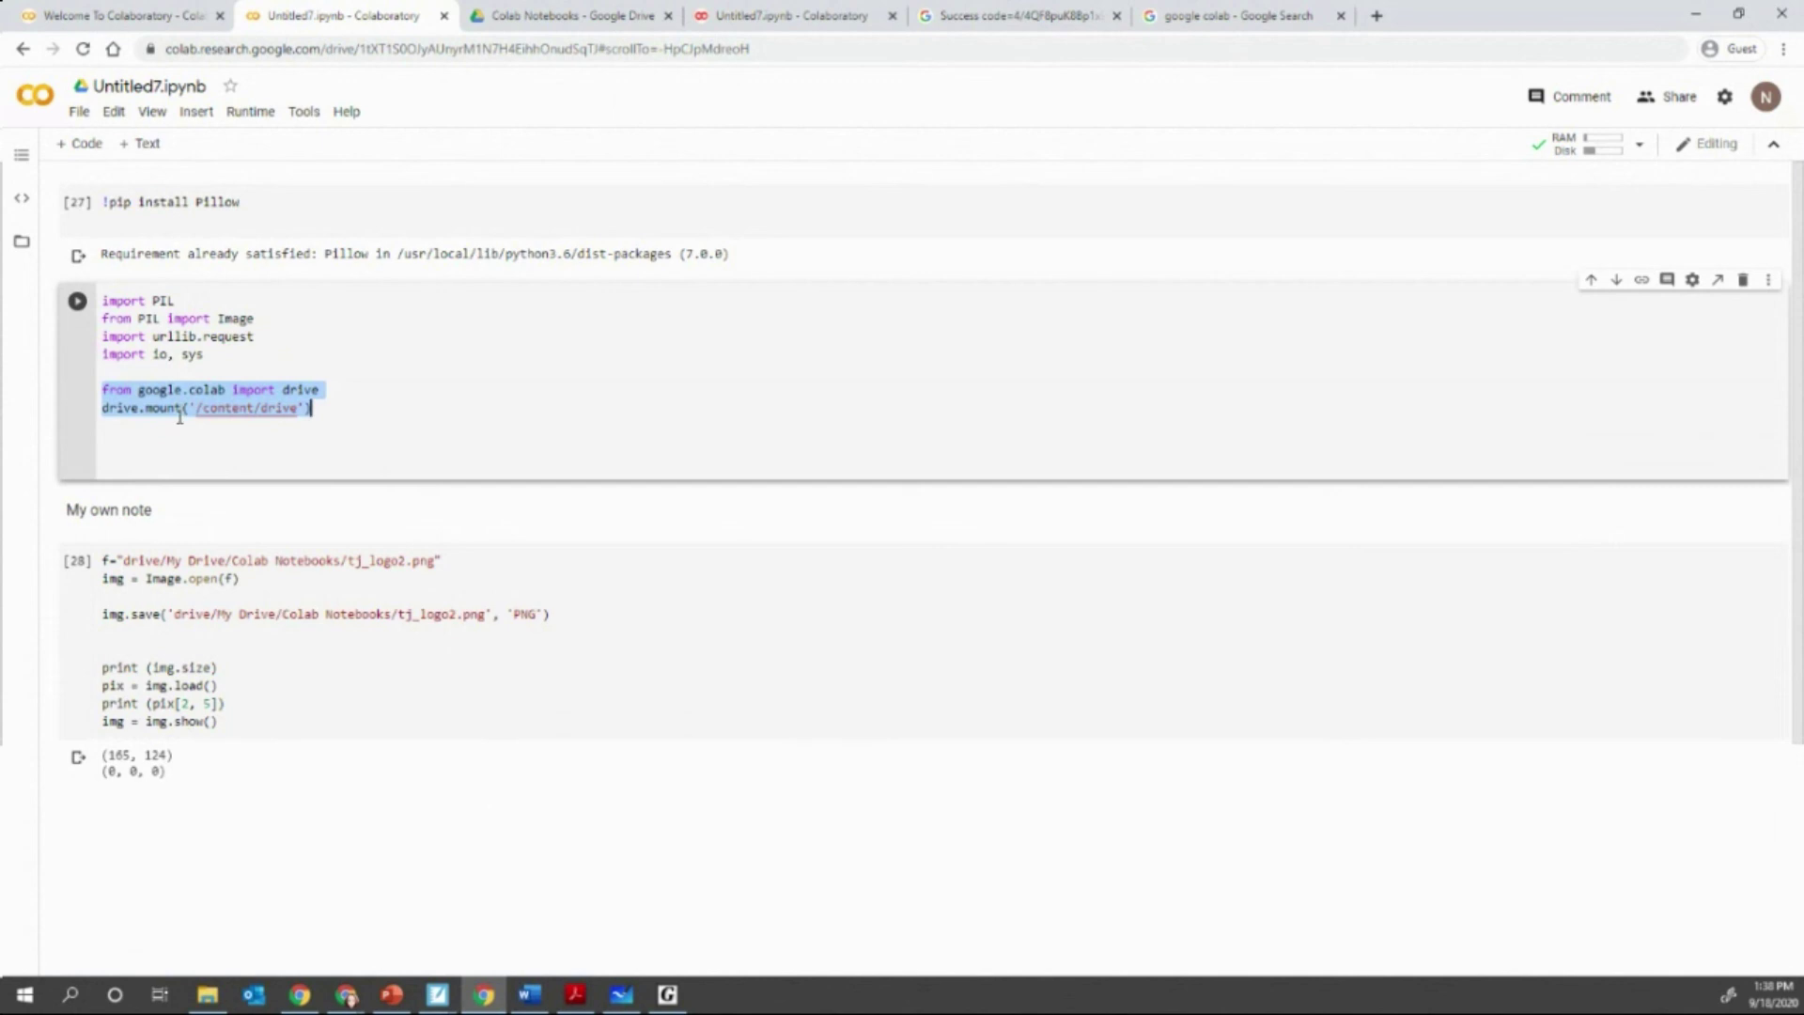
Step: Select the image file path line in the image cell, then save the notebook with Ctrl+S
{"action": "mouse_move", "coordinate": [78, 562]}
{"action": "left_click", "coordinate": [105, 569]}
{"action": "left_click_drag", "start_coordinate": [448, 560], "coordinate": [99, 564]}
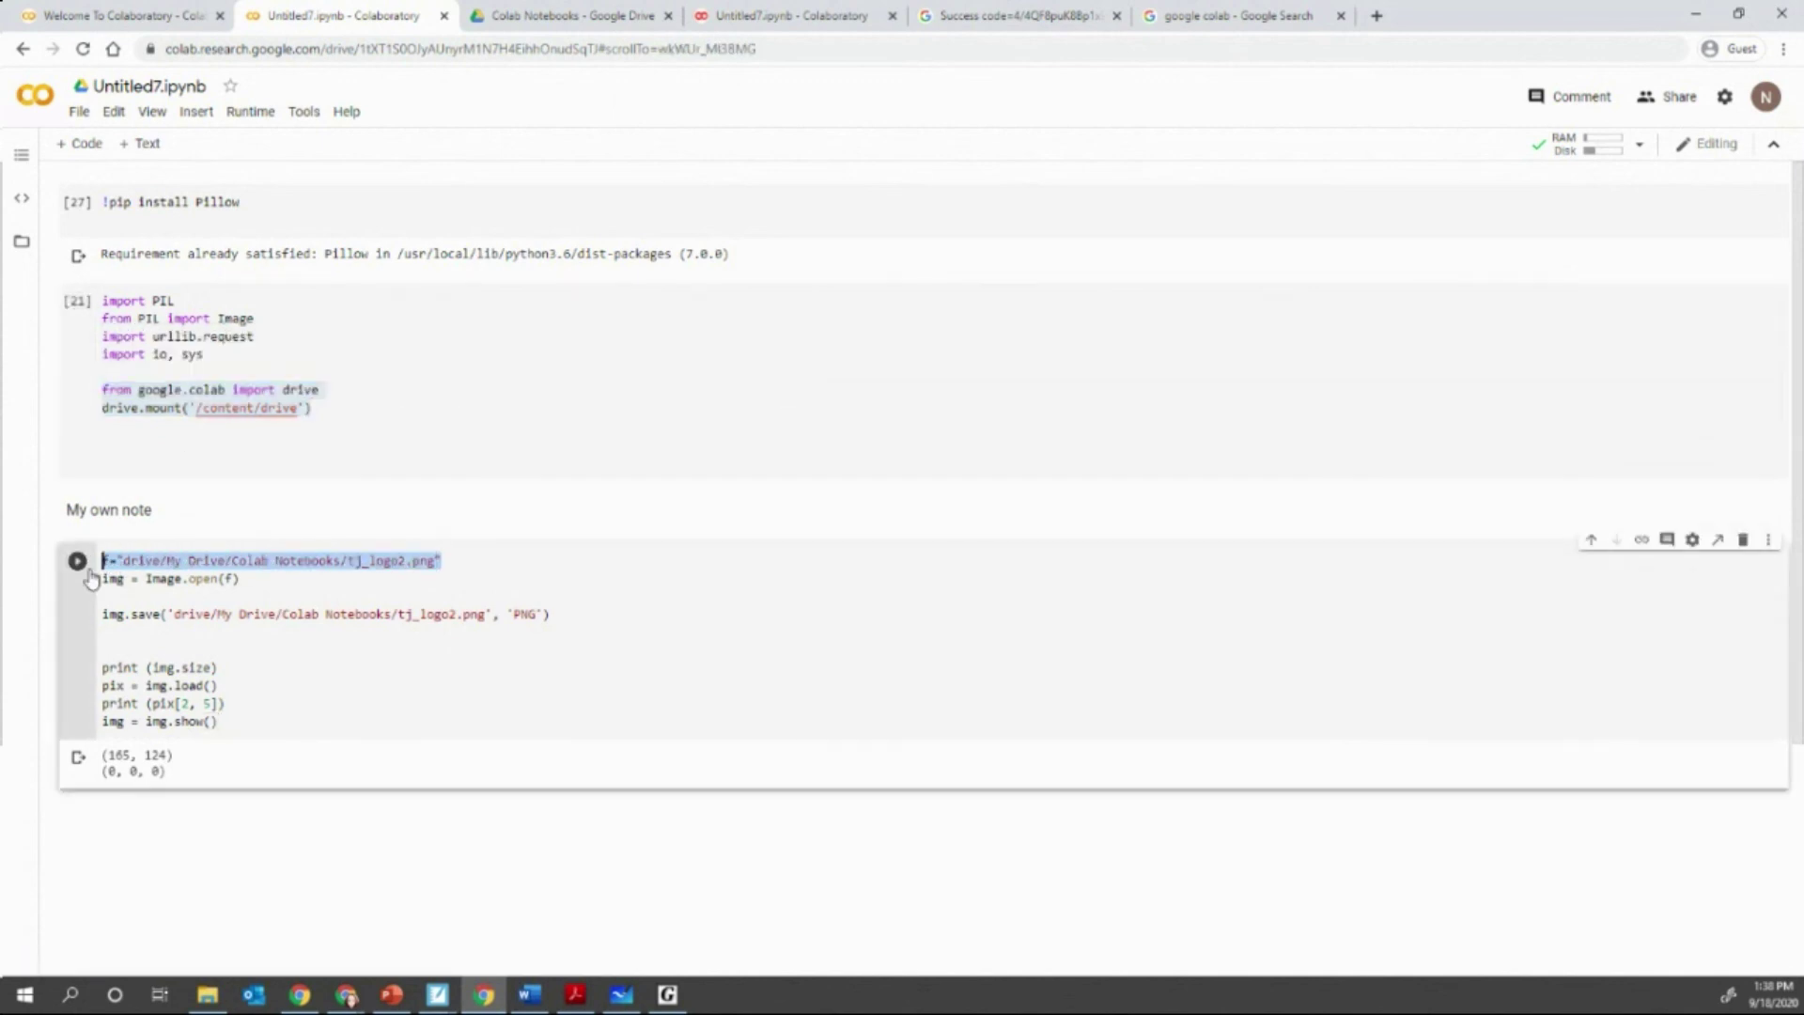
{"action": "key", "text": "ctrl+s"}
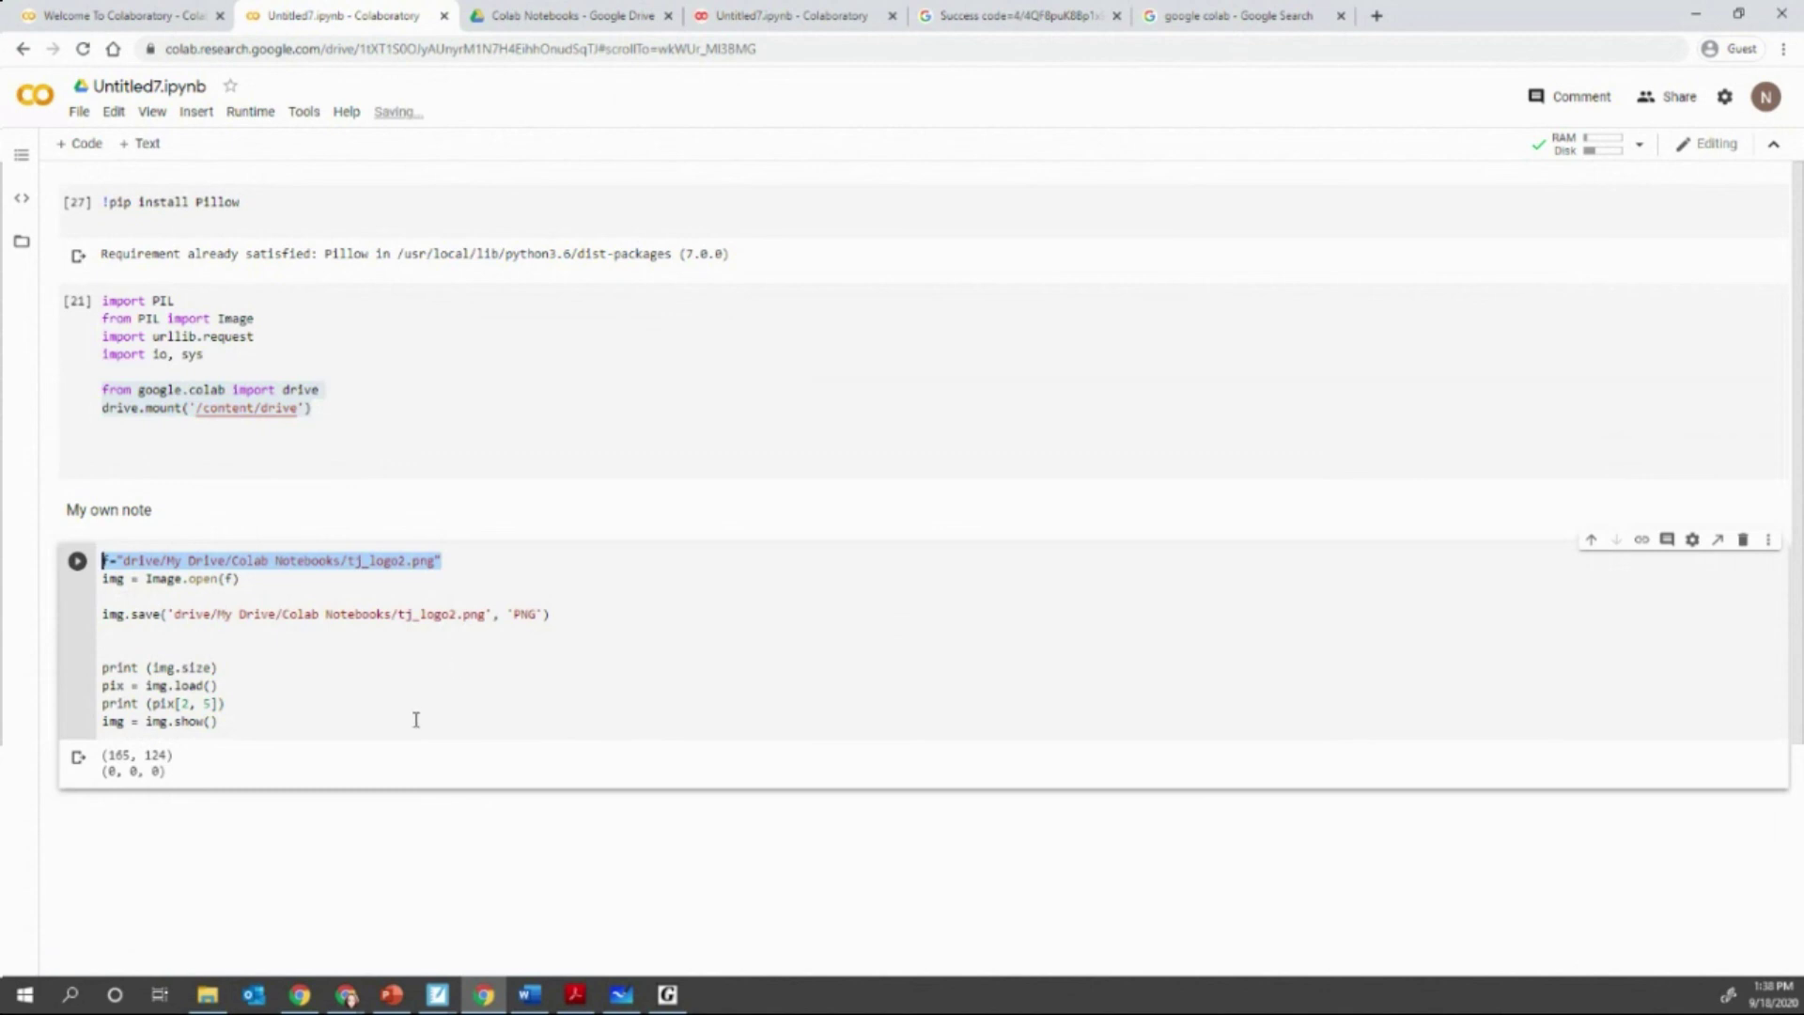